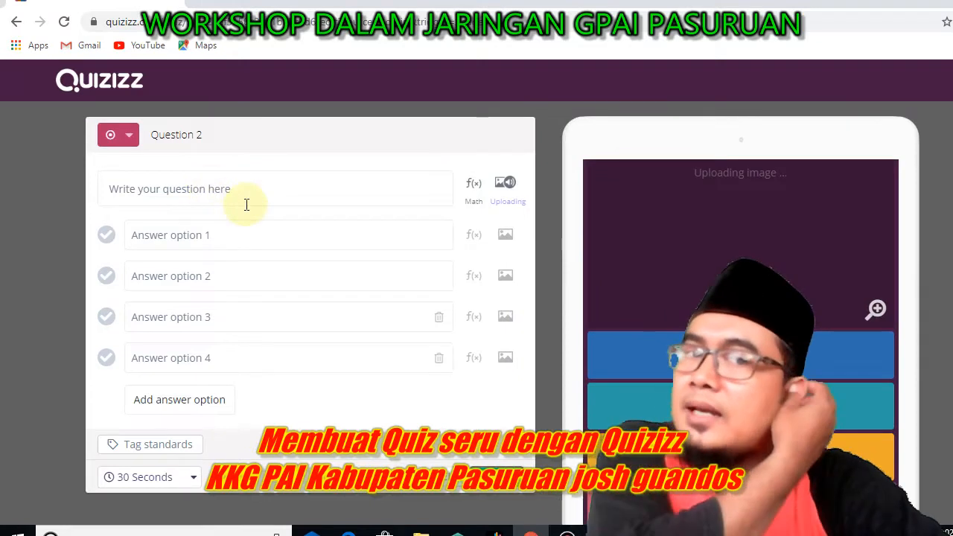
Step: Enter the question text "Lafadz yang tepat untuk mengisi titik-titik pada ayat tersebut adalah ...." for Question 2
{"action": "left_click", "coordinate": [242, 195]}
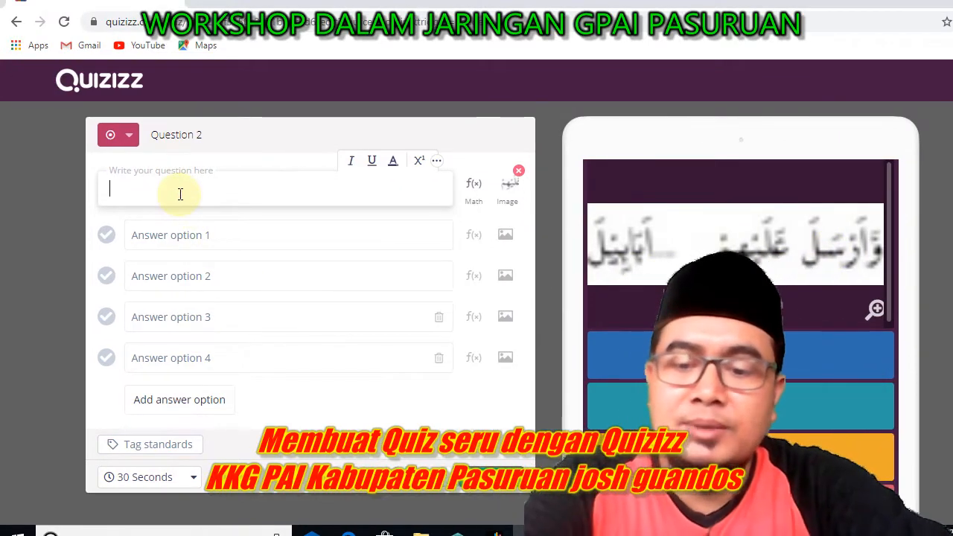
{"action": "type", "text": "L"}
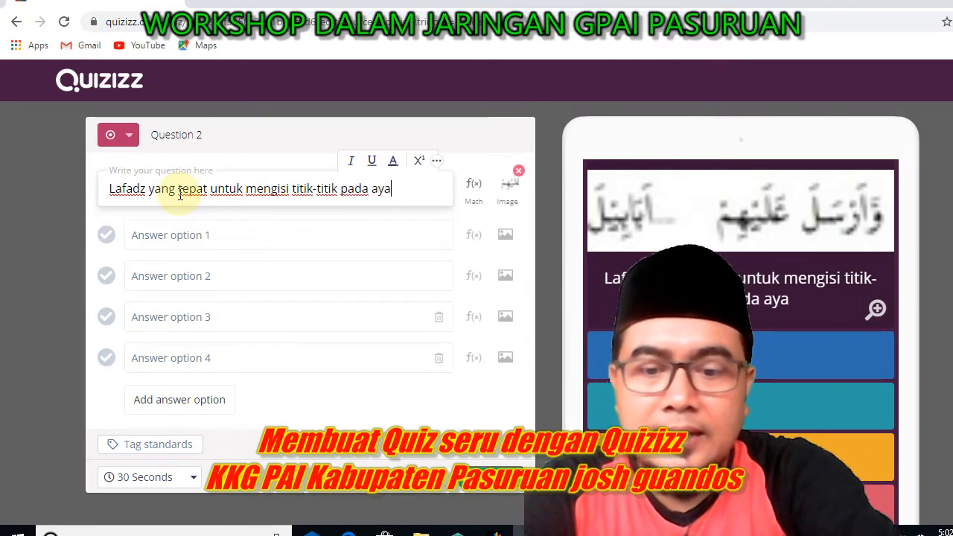
{"action": "type", "text": "but adalah ...."}
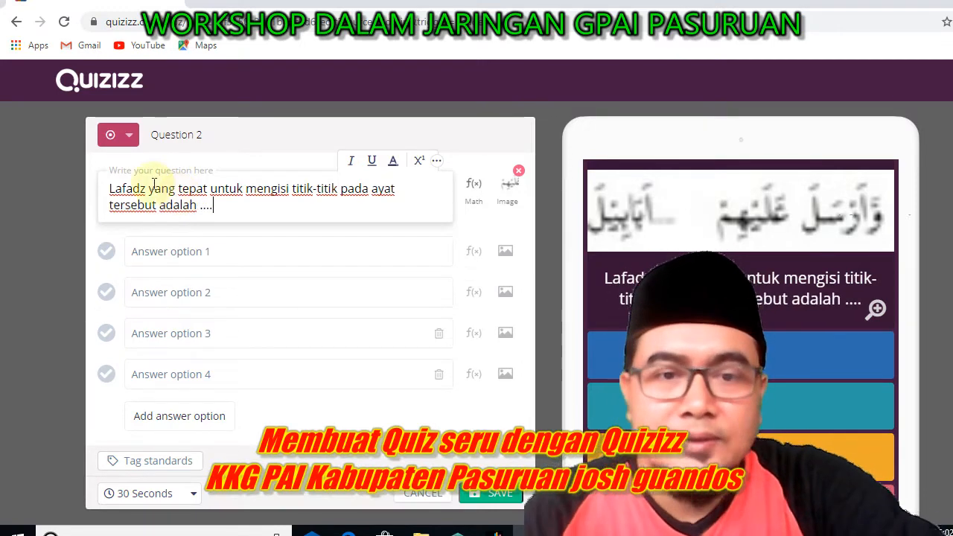
Step: Switch to the PH 1.docx worksheet in Word and locate the answer choices of question 9
{"action": "left_click", "coordinate": [233, 252]}
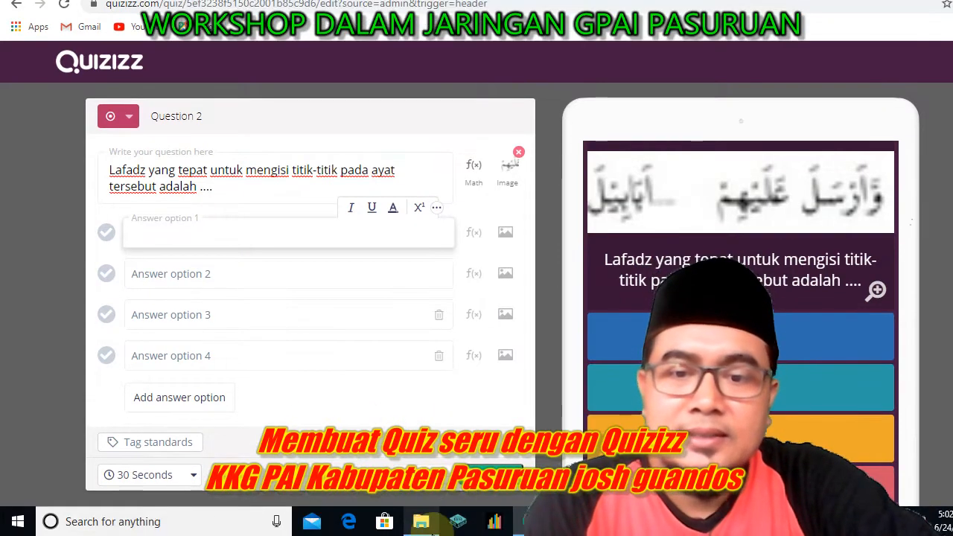
{"action": "mouse_move", "coordinate": [424, 531]}
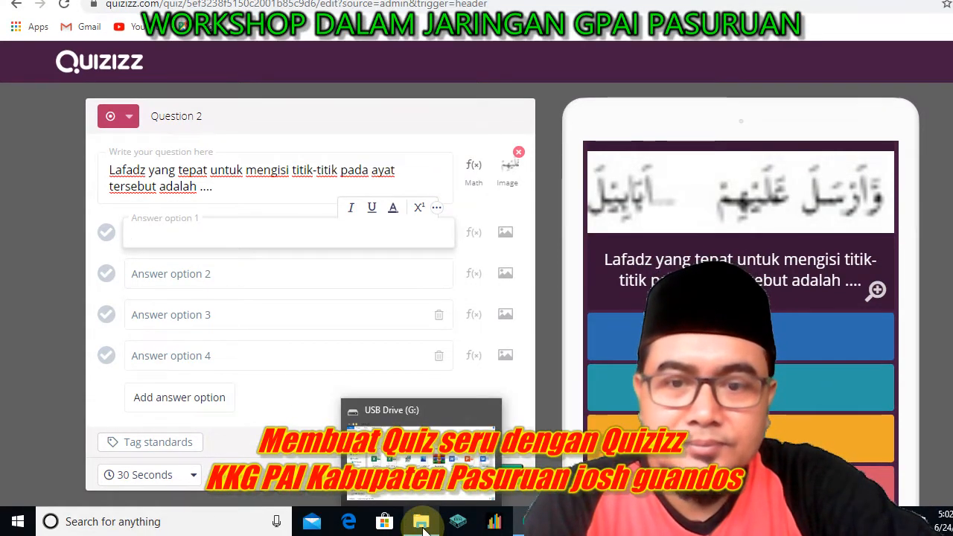
{"action": "left_click", "coordinate": [422, 525]}
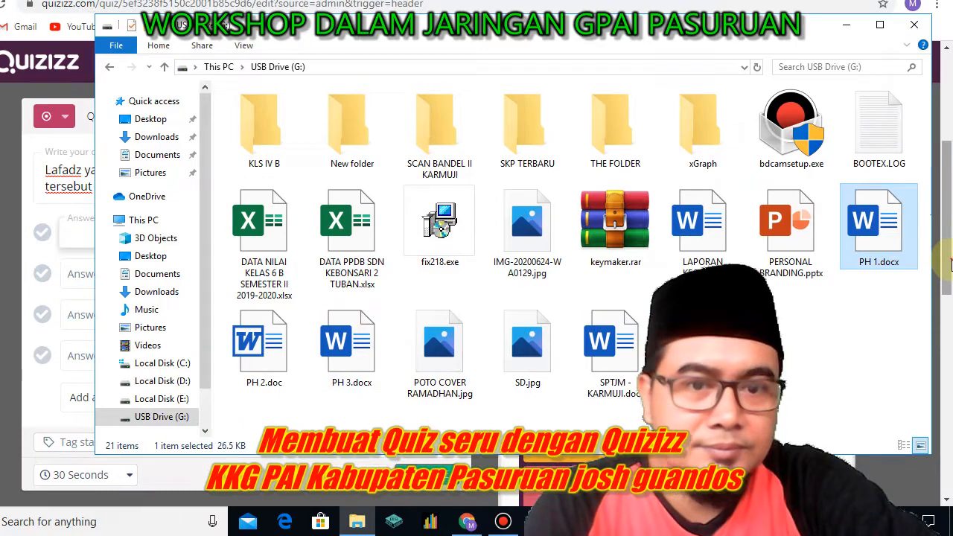
{"action": "mouse_move", "coordinate": [951, 261]}
{"action": "left_mouse_down"}
{"action": "mouse_move", "coordinate": [951, 287]}
{"action": "mouse_move", "coordinate": [951, 249]}
{"action": "mouse_move", "coordinate": [951, 258]}
{"action": "left_mouse_up"}
{"action": "key", "text": "alt+Tab"}
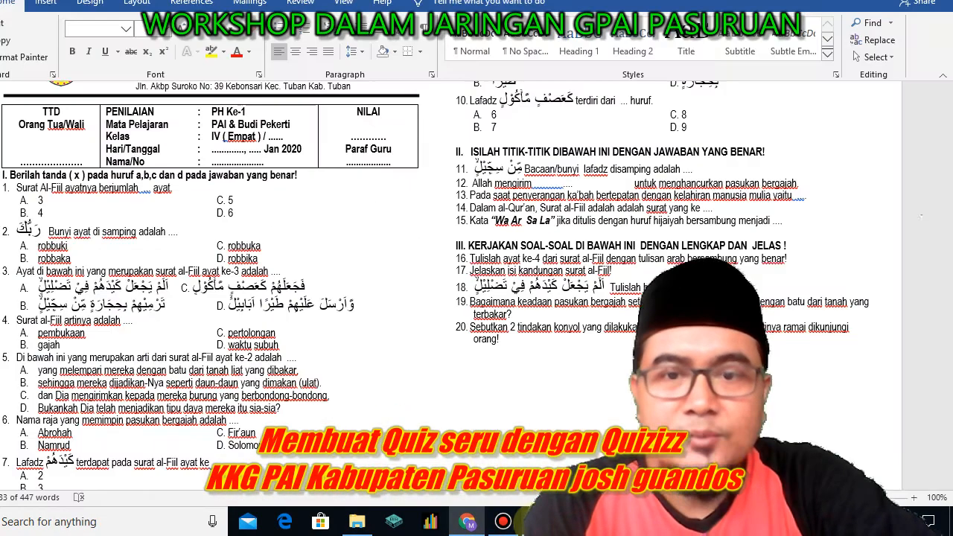
{"action": "scroll", "coordinate": [406, 415], "scroll_direction": "down", "scroll_amount": 2}
{"action": "scroll", "coordinate": [390, 408], "scroll_direction": "up", "scroll_amount": 4}
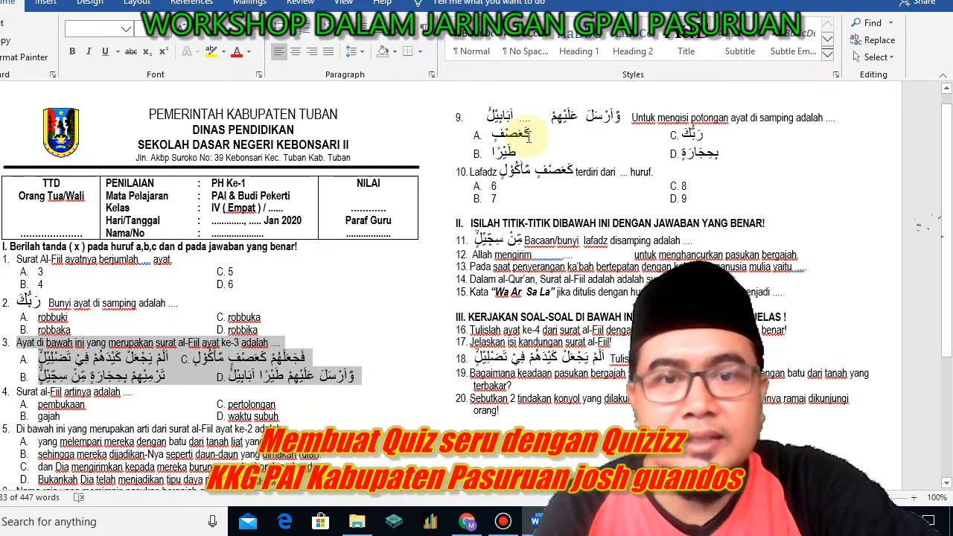
Step: Copy choice A of question 9 (كَعَصْفٍ) from the Word worksheet into answer option 1 of the Quizizz question
{"action": "left_click", "coordinate": [535, 136]}
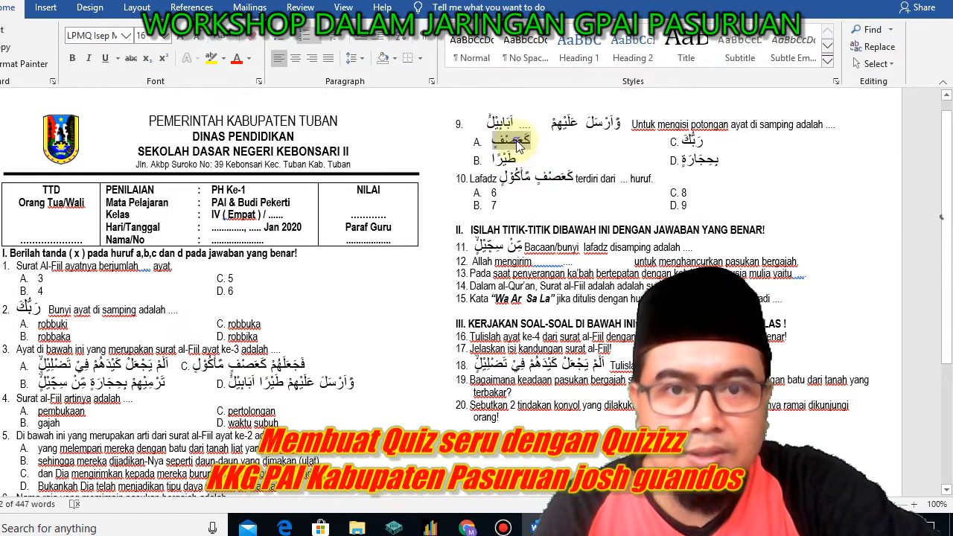
{"action": "right_click", "coordinate": [521, 141]}
{"action": "left_click", "coordinate": [552, 170]}
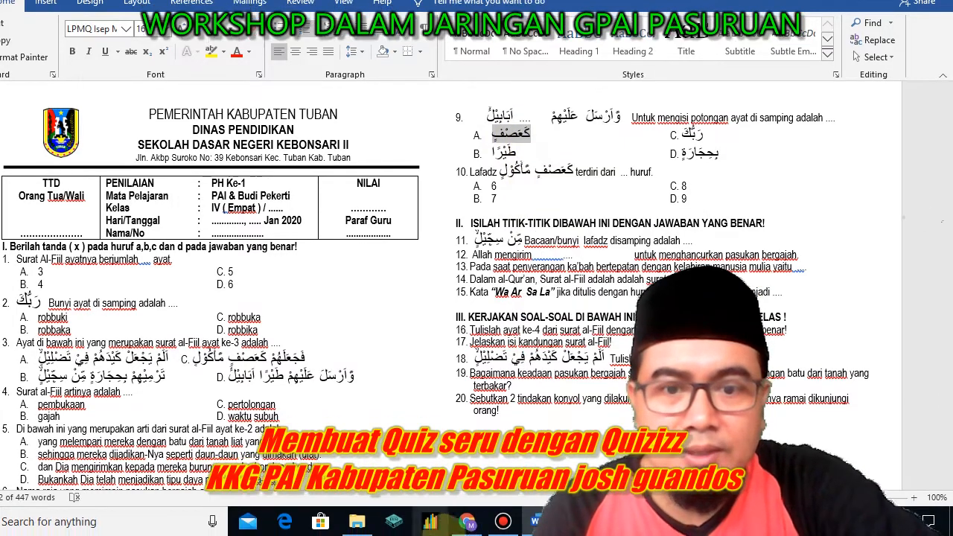
{"action": "left_click", "coordinate": [468, 525]}
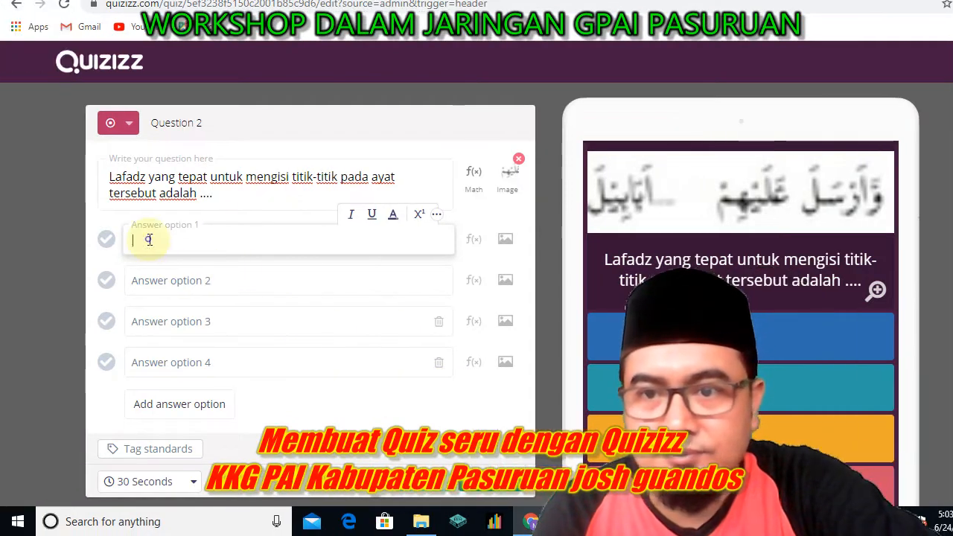
{"action": "right_click", "coordinate": [149, 239]}
{"action": "left_click", "coordinate": [193, 358]}
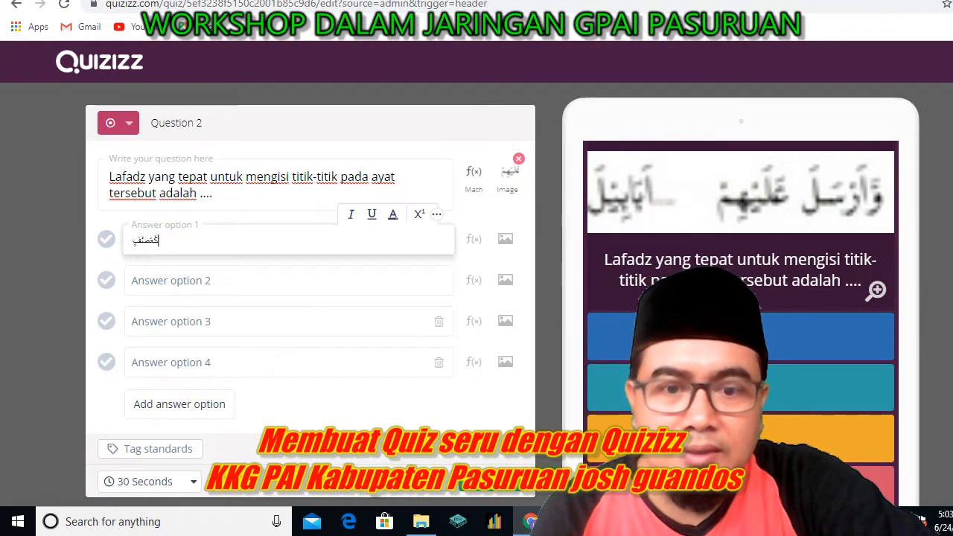
Step: Copy choice B of question 9 (طَيْرًا) from the Word worksheet into answer option 2 in Quizizz
{"action": "key", "text": "alt+Tab"}
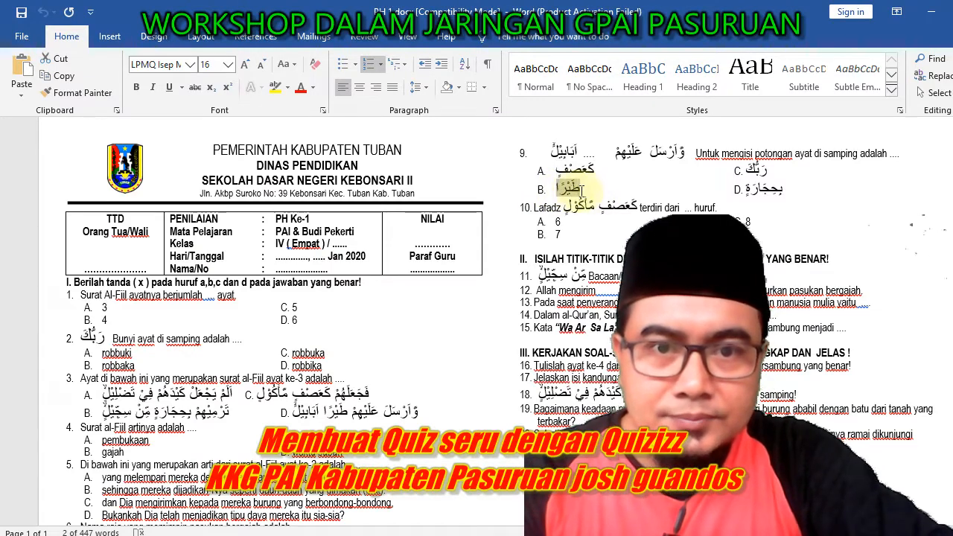
{"action": "double_click", "coordinate": [581, 189]}
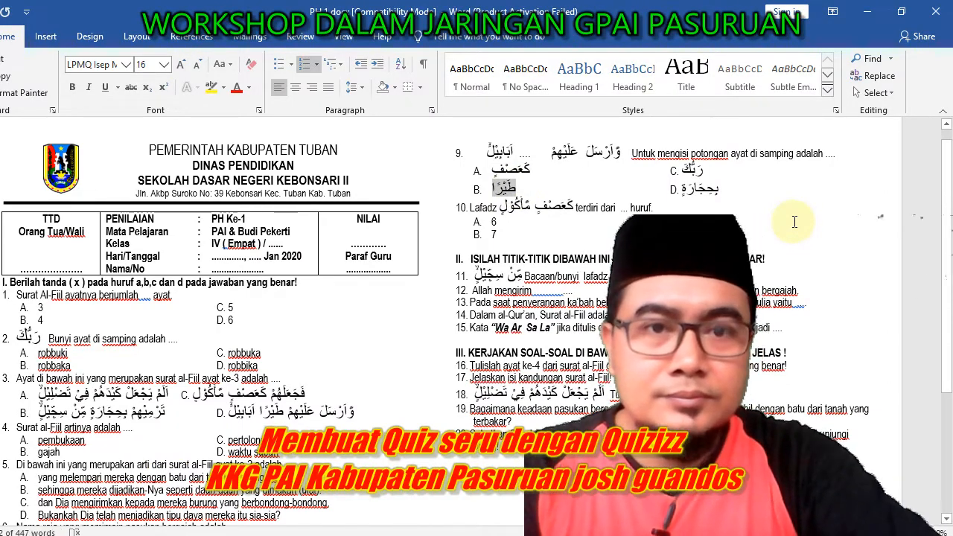
{"action": "right_click", "coordinate": [500, 192]}
{"action": "left_click", "coordinate": [529, 215]}
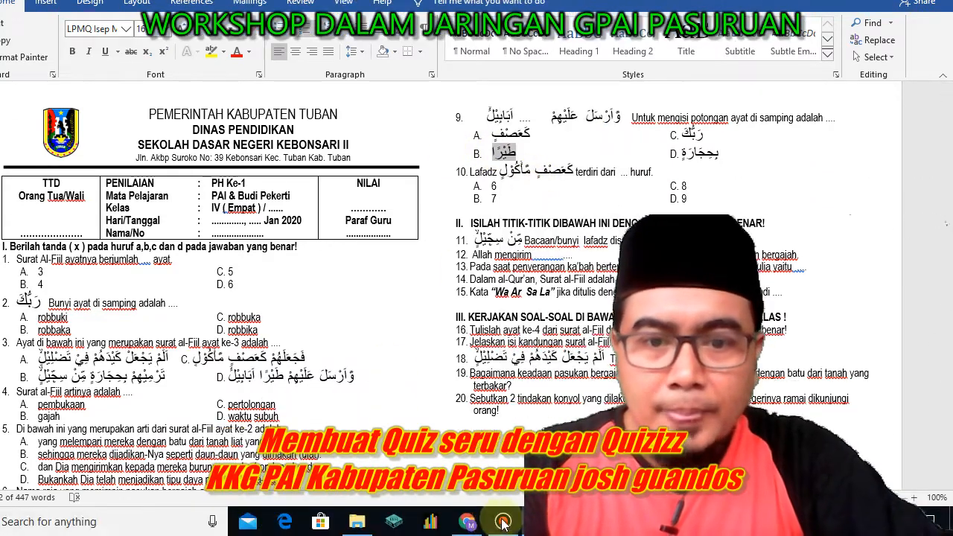
{"action": "left_click", "coordinate": [464, 524]}
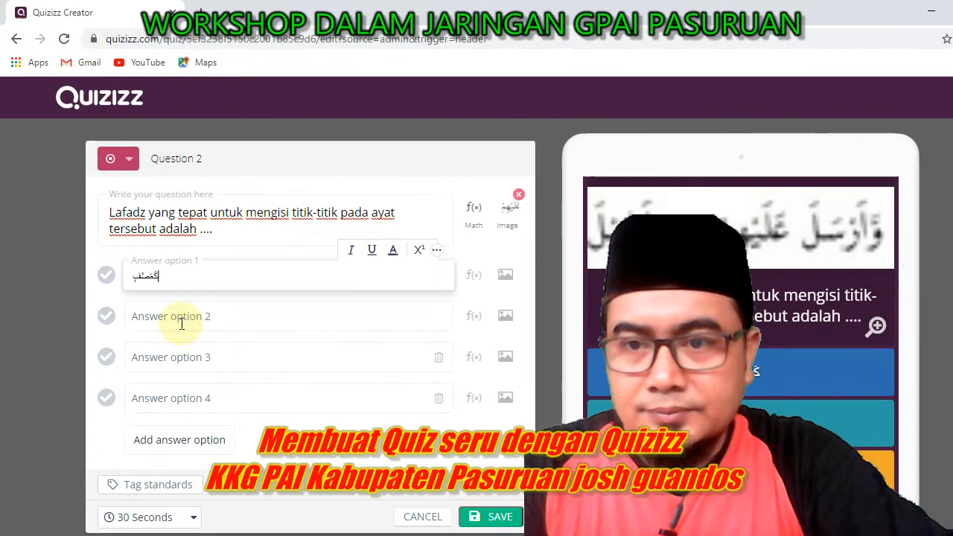
{"action": "right_click", "coordinate": [172, 313]}
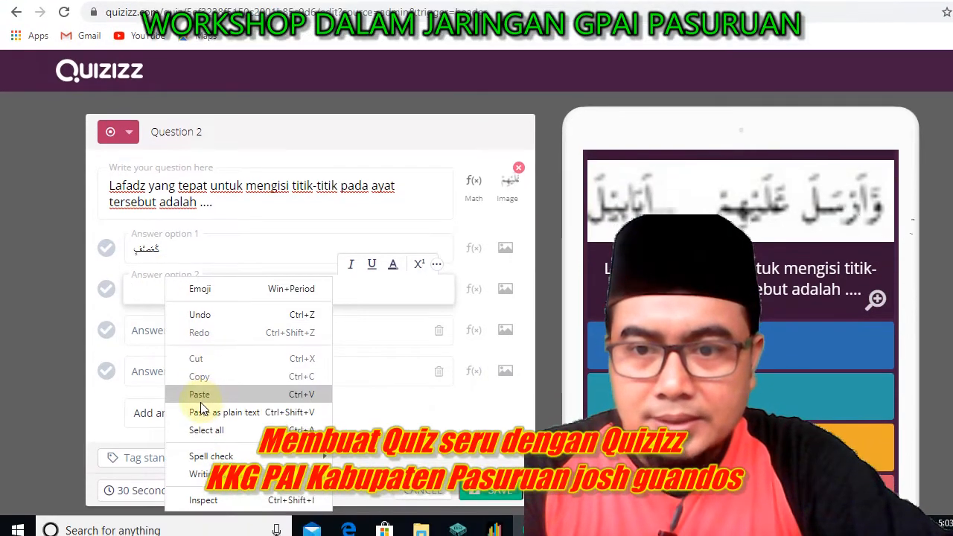
{"action": "left_click", "coordinate": [199, 419]}
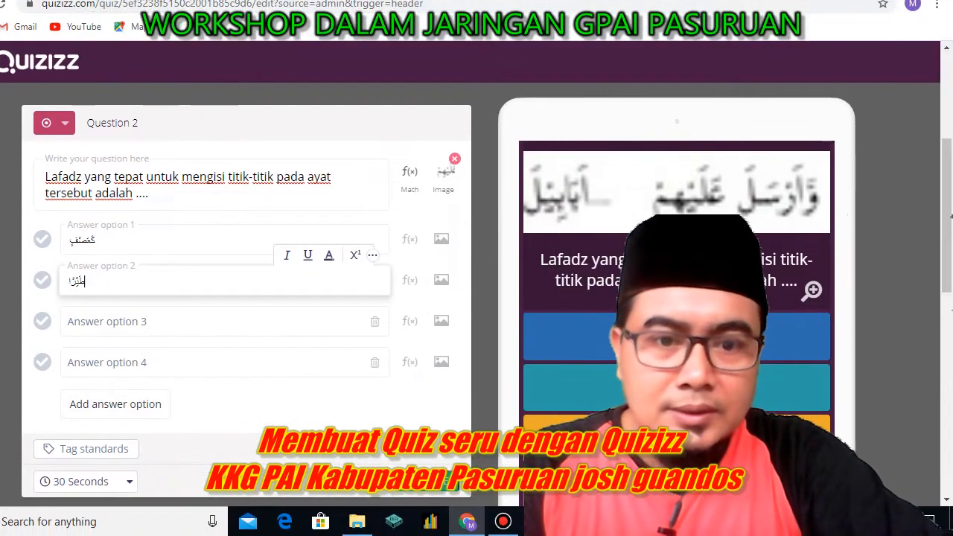
Step: Copy choice C of question 9 (رَبُّكَ) from the Word worksheet into answer option 3 in Quizizz
{"action": "key", "text": "alt+Tab"}
{"action": "left_click", "coordinate": [697, 135]}
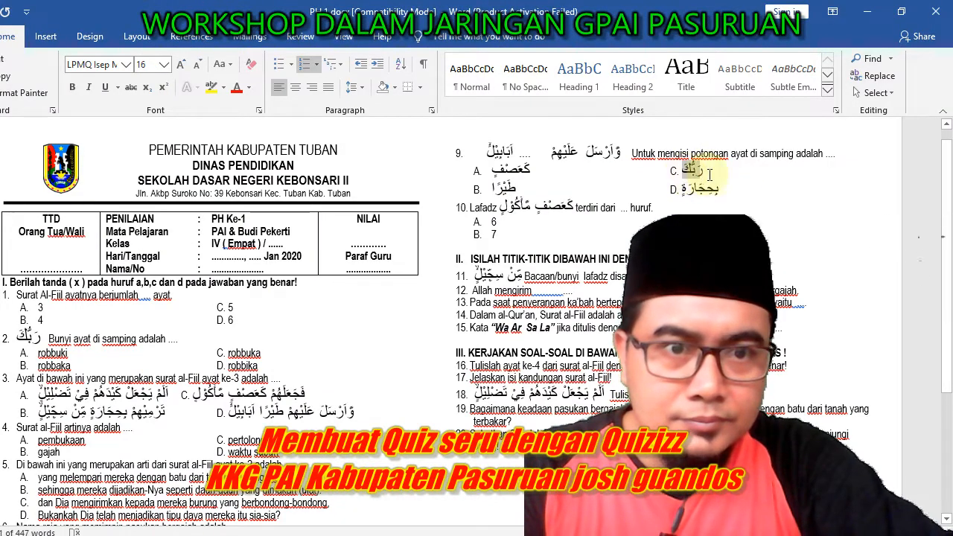
{"action": "left_click", "coordinate": [716, 174]}
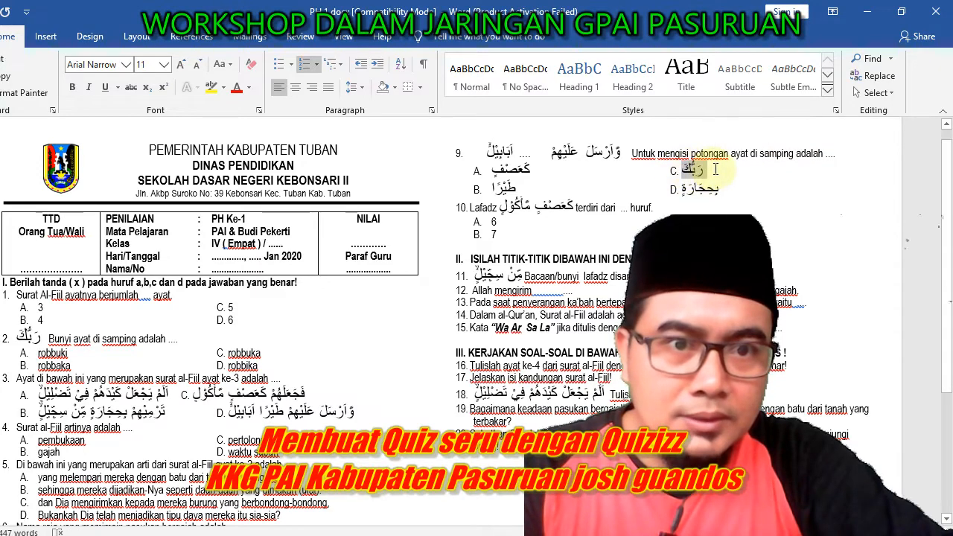
{"action": "double_click", "coordinate": [692, 170]}
{"action": "right_click", "coordinate": [698, 173]}
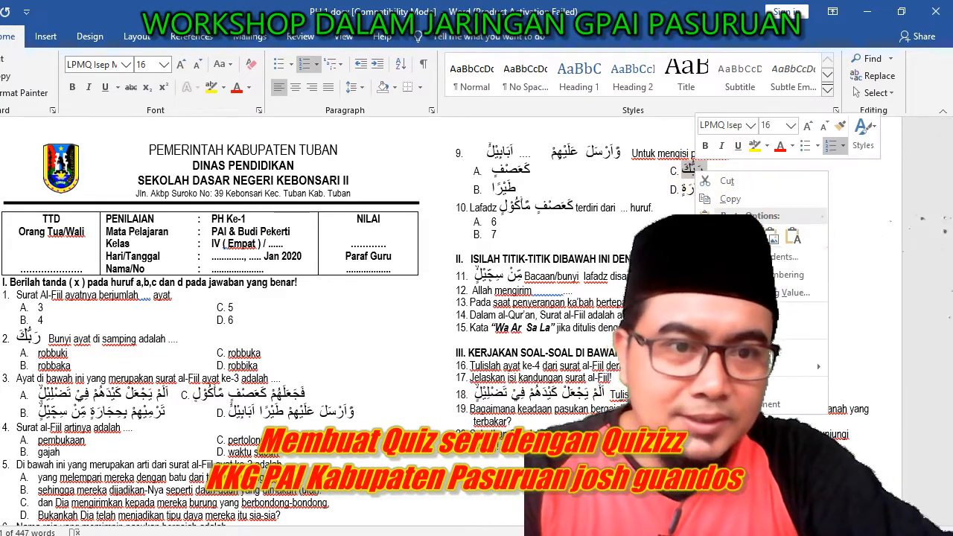
{"action": "key", "text": "Escape"}
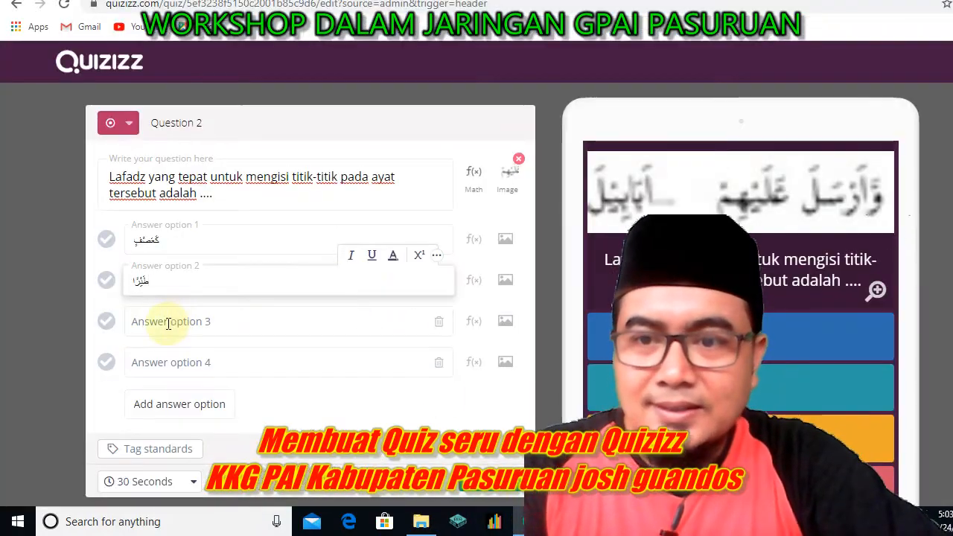
{"action": "left_click", "coordinate": [170, 321]}
{"action": "right_click", "coordinate": [168, 324]}
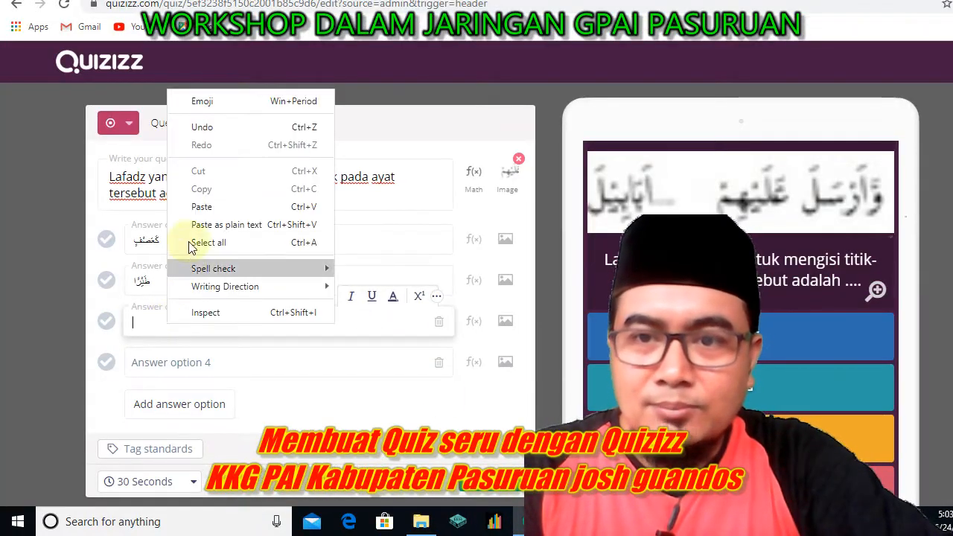
{"action": "left_click", "coordinate": [207, 209]}
Step: Remove the stray "A." list prefix and extra spacing from answer option 3, keeping only the Arabic word
{"action": "left_click", "coordinate": [159, 321]}
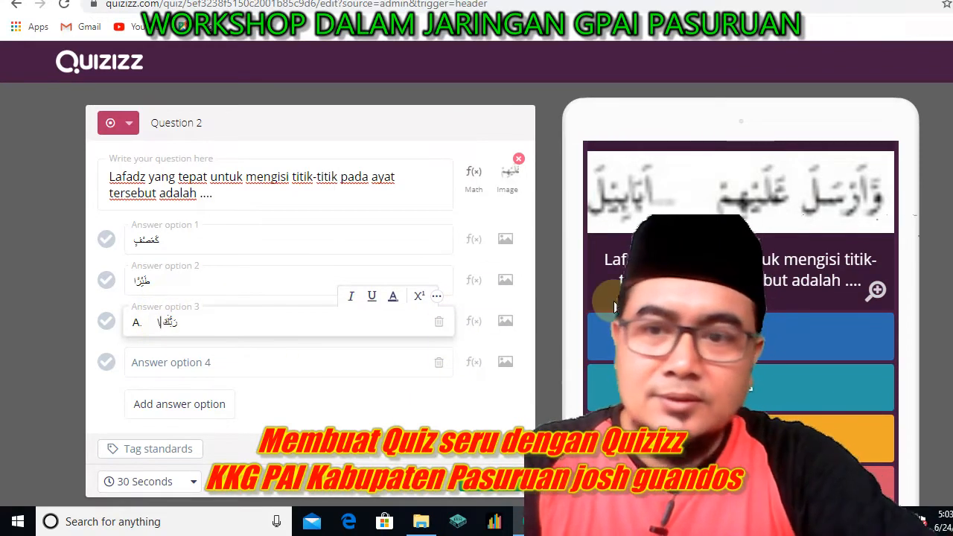
{"action": "key", "text": "BackSpace"}
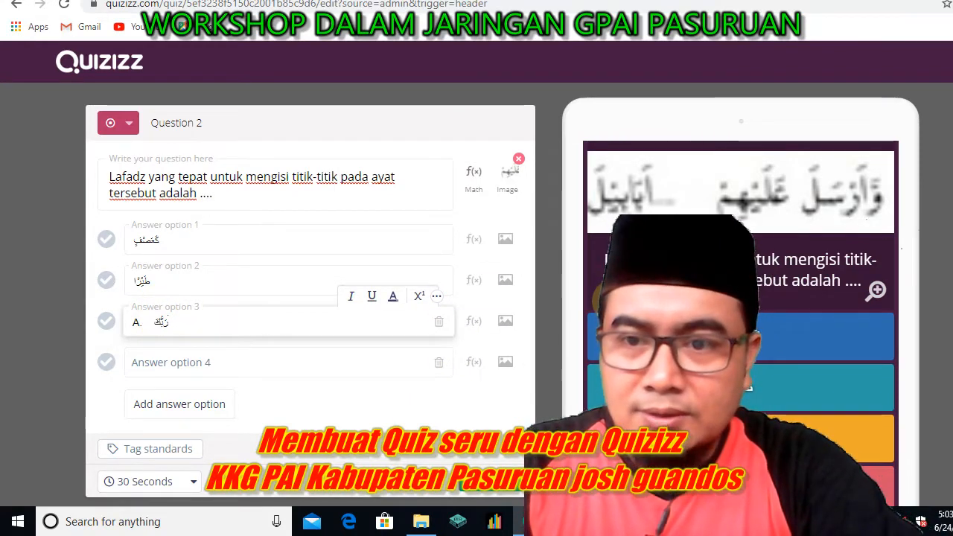
{"action": "key", "text": "BackSpace"}
{"action": "key", "text": "BackSpace"}
{"action": "key", "text": "BackSpace"}
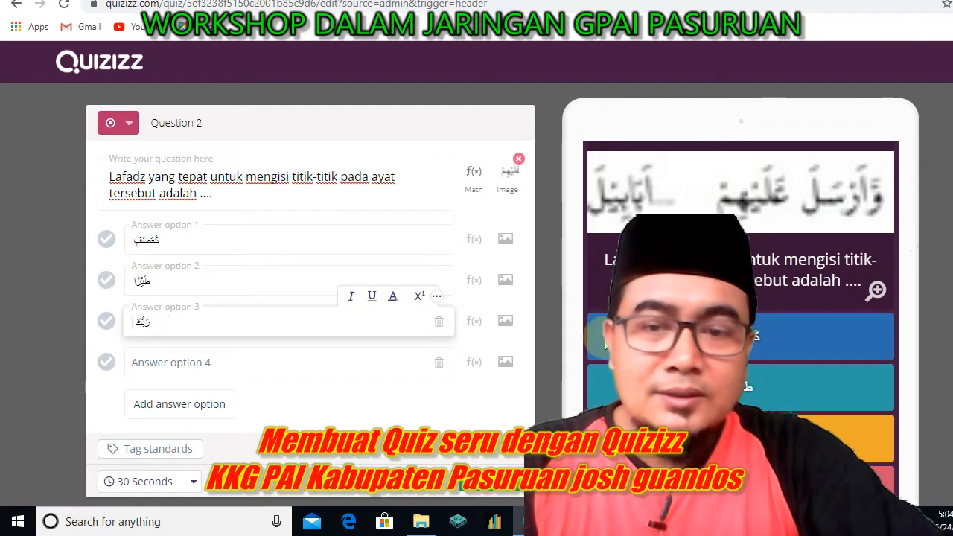
Step: Copy choice D of question 9 (بِحِجَارَةٍ) from the Word worksheet into answer option 4 in Quizizz
{"action": "key", "text": "alt+Tab"}
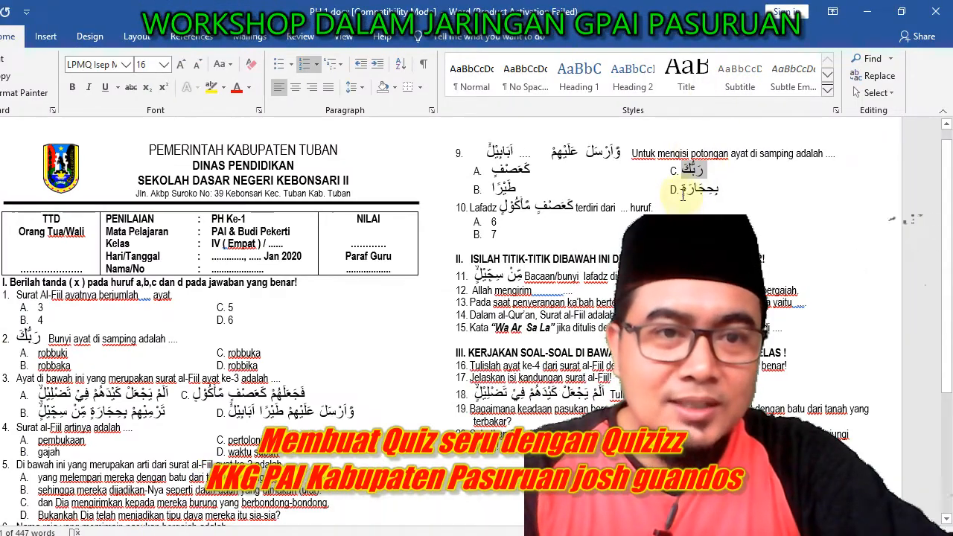
{"action": "left_click_drag", "start_coordinate": [682, 192], "coordinate": [720, 191]}
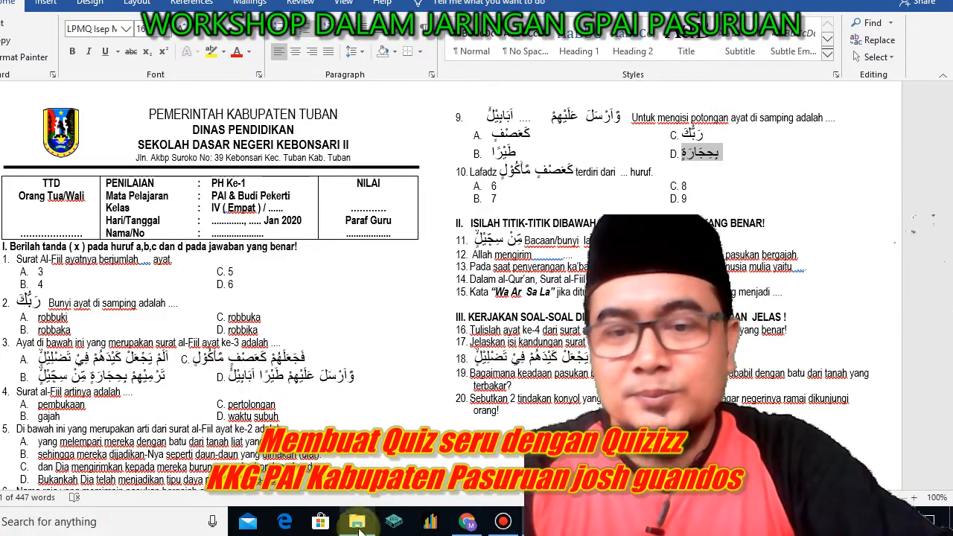
{"action": "left_click", "coordinate": [467, 521]}
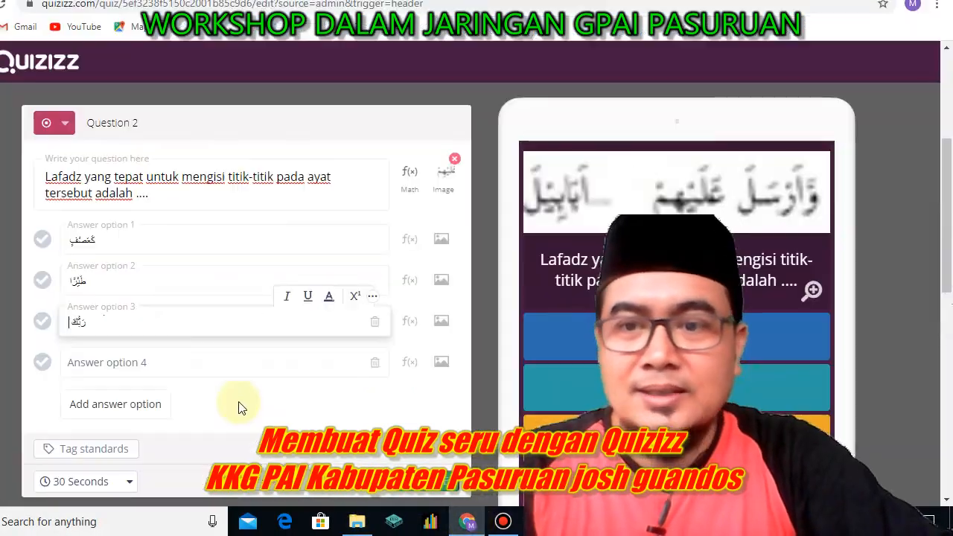
{"action": "left_click", "coordinate": [208, 365]}
{"action": "right_click", "coordinate": [201, 364]}
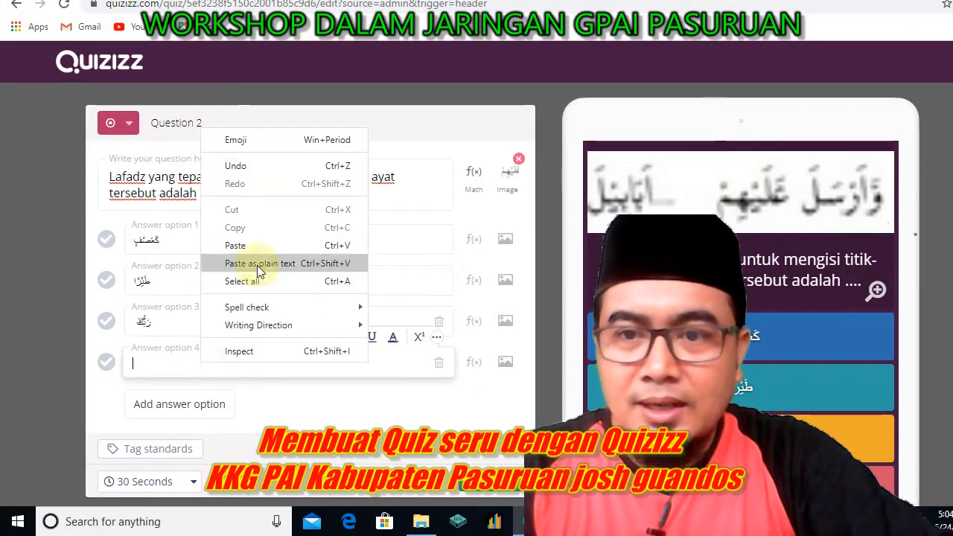
{"action": "left_click", "coordinate": [235, 245]}
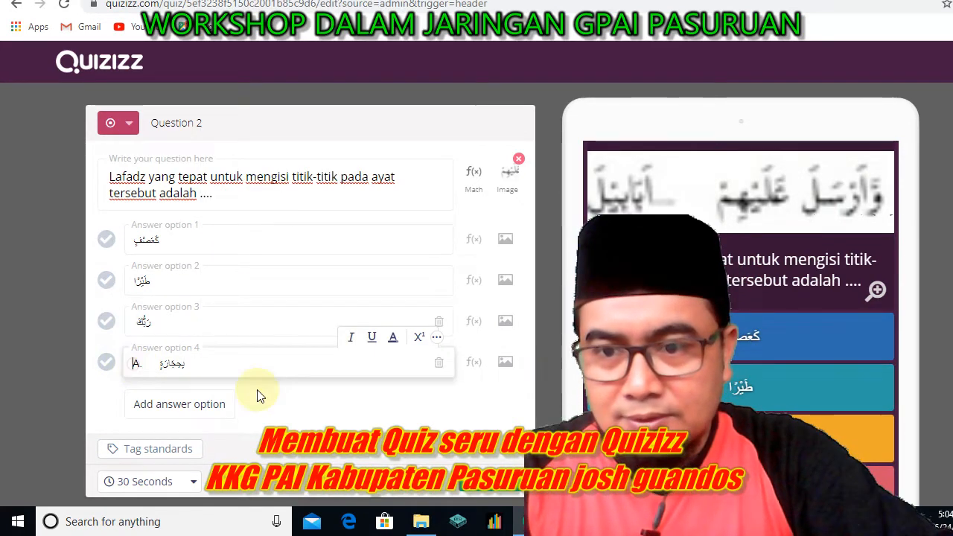
Step: Delete the "A." list prefix and leading spaces from answer option 4, keeping only the Arabic word
{"action": "key", "text": "Home"}
{"action": "key", "text": "Delete"}
{"action": "key", "text": "Delete"}
{"action": "key", "text": "Delete"}
{"action": "key", "text": "Delete"}
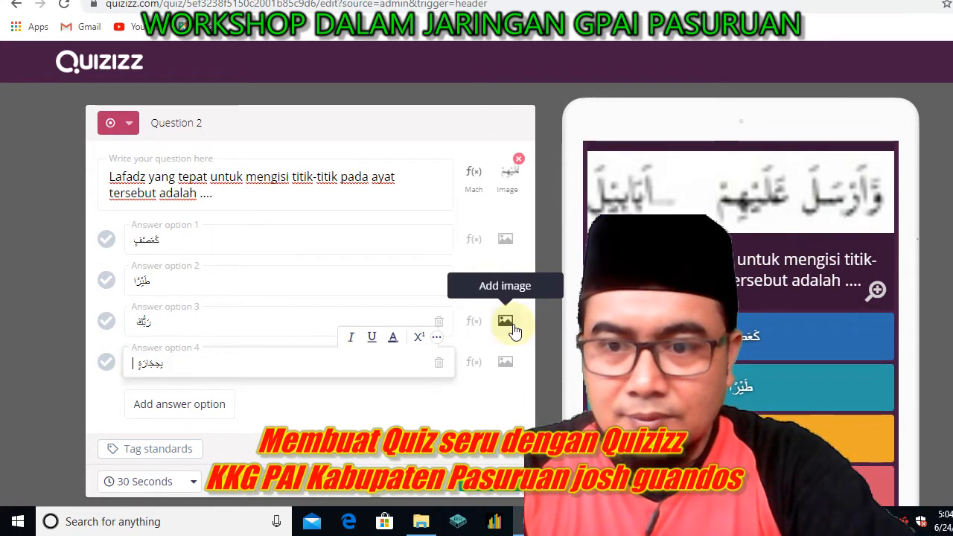
{"action": "key", "text": "Delete"}
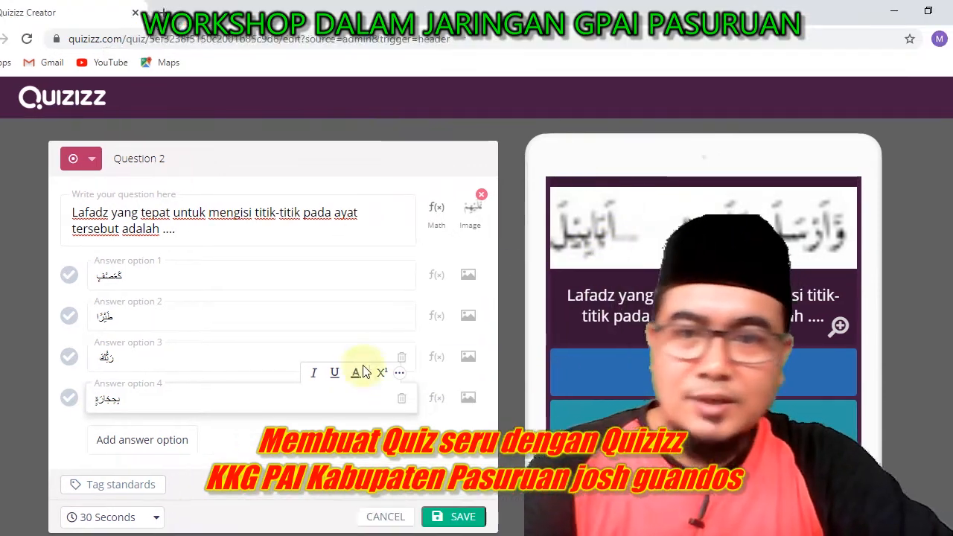
Step: Mark answer option 2 (طَيْرًا) as the correct answer of Question 2
{"action": "scroll", "coordinate": [943, 320], "scroll_direction": "down", "scroll_amount": 1}
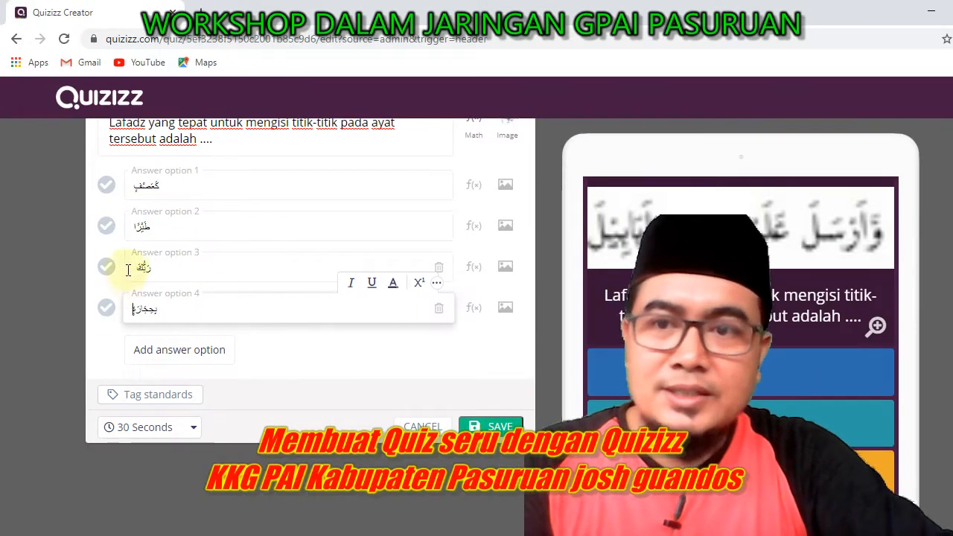
{"action": "left_click", "coordinate": [105, 227]}
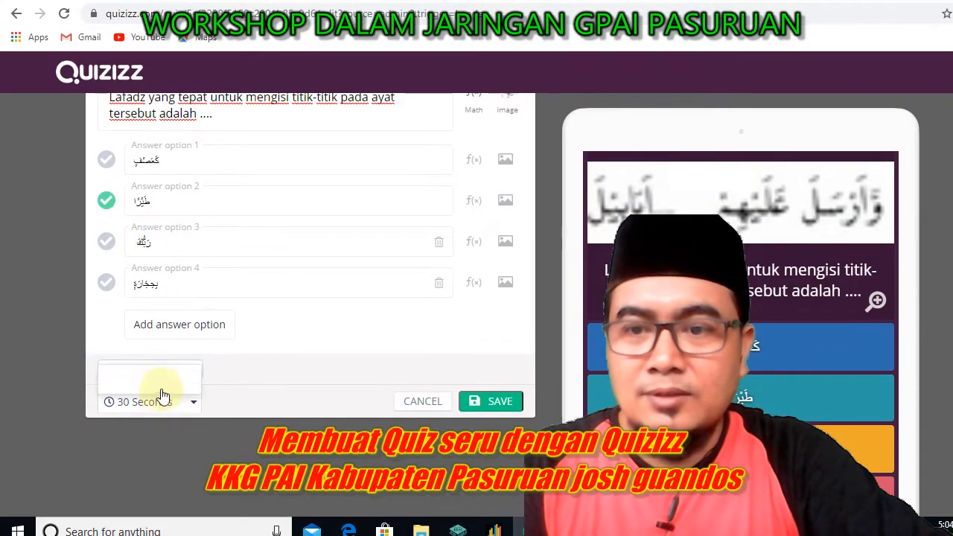
Step: Set the time limit of Question 2 to 45 seconds and save the question
{"action": "left_click", "coordinate": [156, 427]}
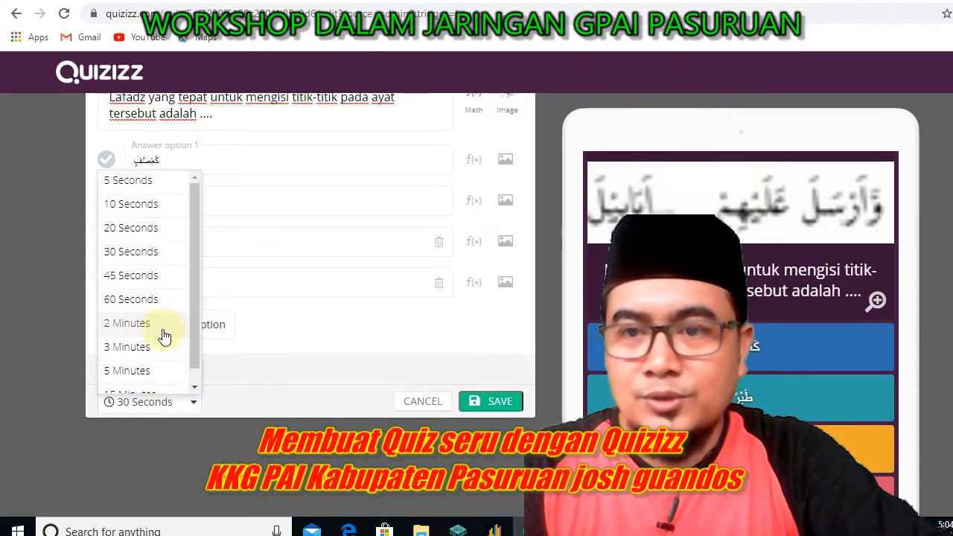
{"action": "left_click", "coordinate": [144, 283]}
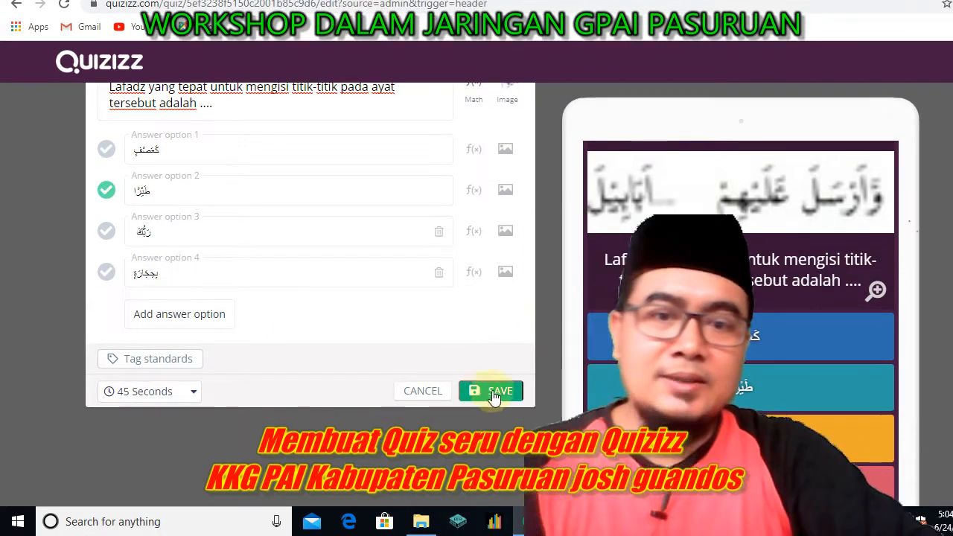
{"action": "left_click", "coordinate": [500, 392]}
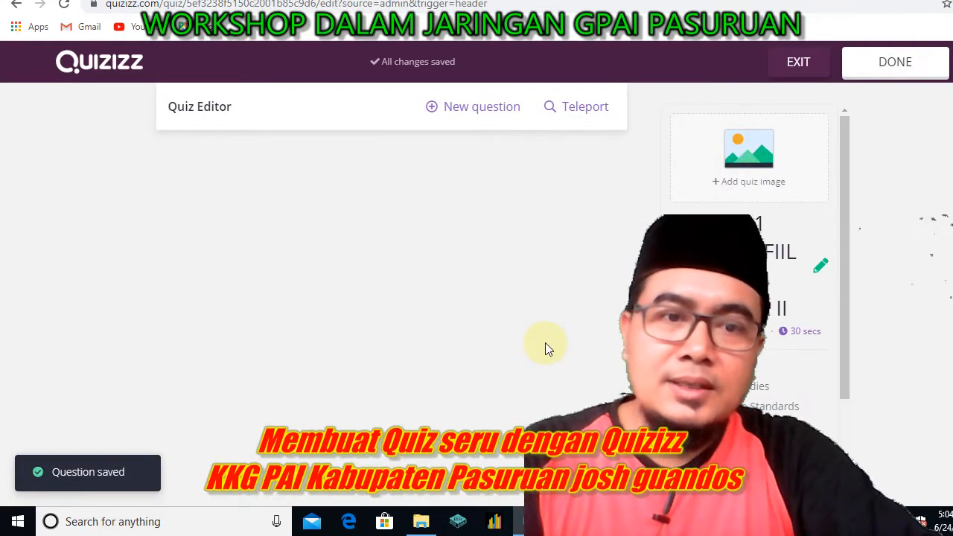
Step: Review the saved questions in the quiz editor, returning to Question 1 at the start of the list
{"action": "scroll", "coordinate": [847, 373], "scroll_direction": "down", "scroll_amount": 3}
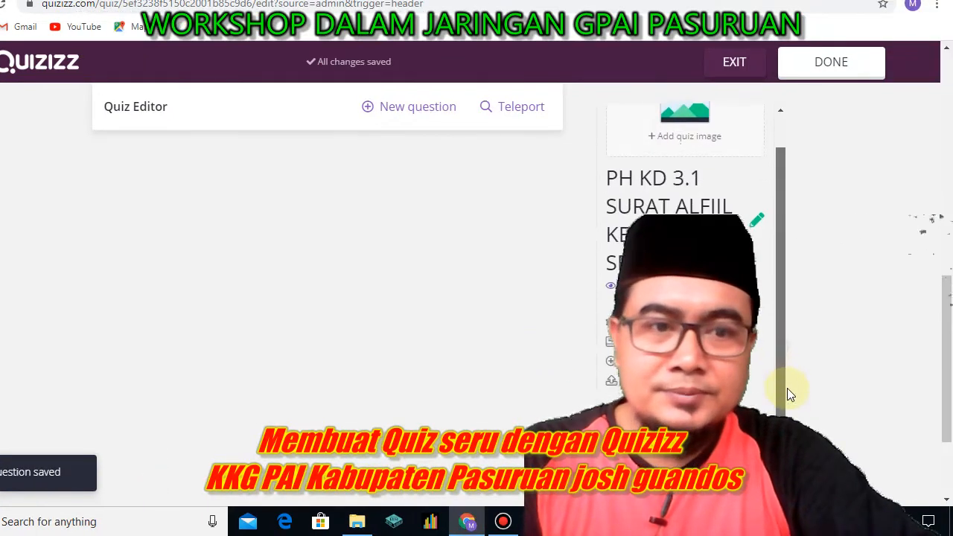
{"action": "scroll", "coordinate": [787, 336], "scroll_direction": "up", "scroll_amount": 3}
{"action": "scroll", "coordinate": [787, 336], "scroll_direction": "down", "scroll_amount": 3}
{"action": "scroll", "coordinate": [781, 251], "scroll_direction": "up", "scroll_amount": 3}
{"action": "scroll", "coordinate": [781, 251], "scroll_direction": "down", "scroll_amount": 3}
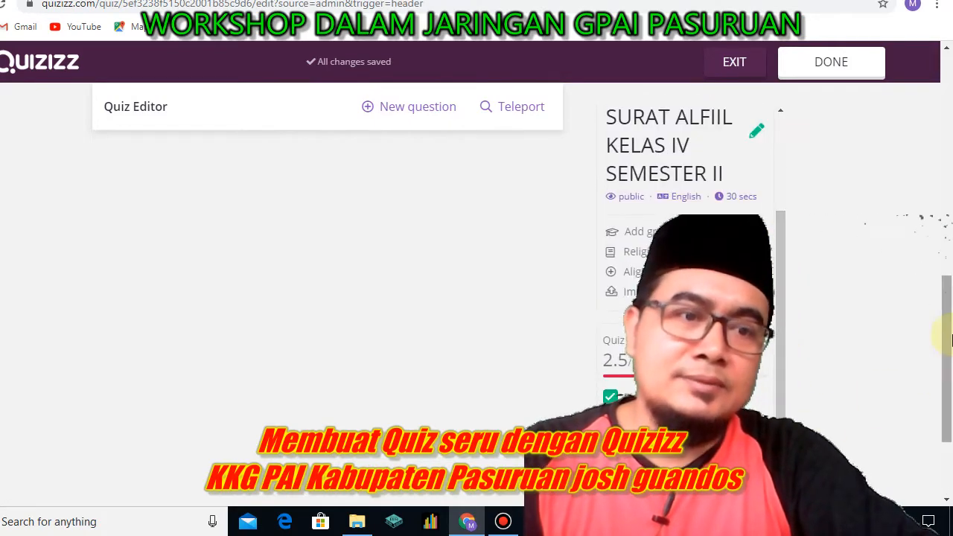
{"action": "scroll", "coordinate": [950, 318], "scroll_direction": "up", "scroll_amount": 3}
{"action": "scroll", "coordinate": [943, 273], "scroll_direction": "down", "scroll_amount": 5}
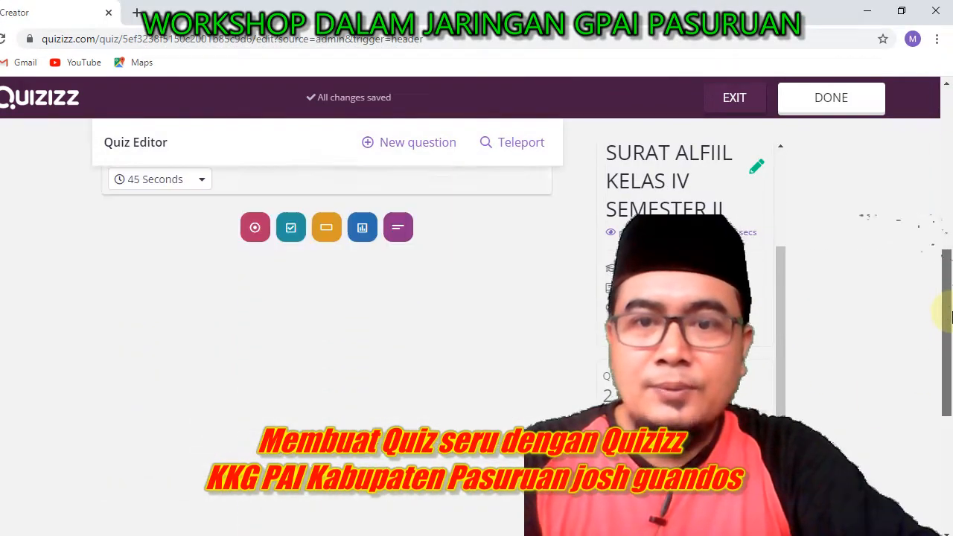
{"action": "scroll", "coordinate": [949, 197], "scroll_direction": "up", "scroll_amount": 2}
{"action": "left_click_drag", "start_coordinate": [951, 233], "coordinate": [942, 124]}
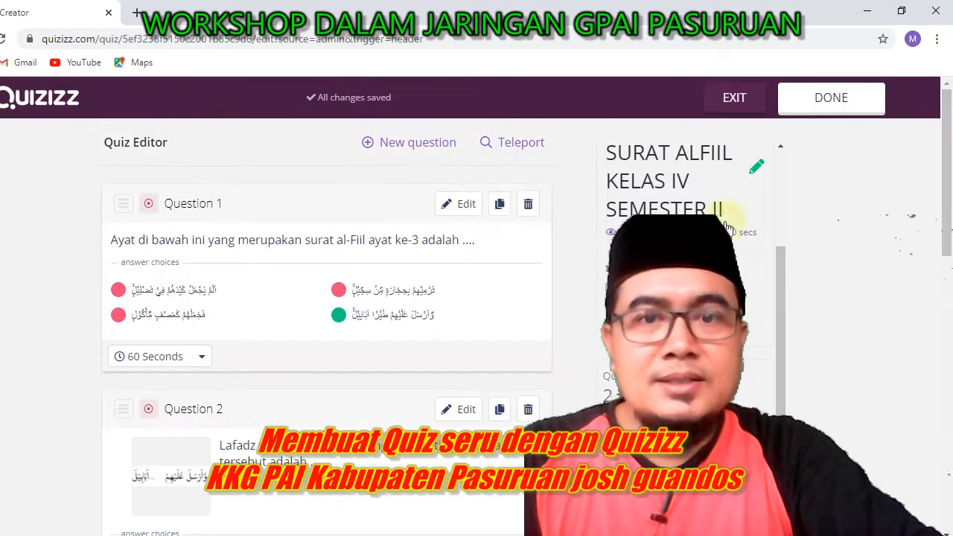
Step: Add a new multiple-choice question with the text "Berikut ini yang merupakan ayat ke tiga surat al-Fiil adalah ...."
{"action": "left_click", "coordinate": [382, 145]}
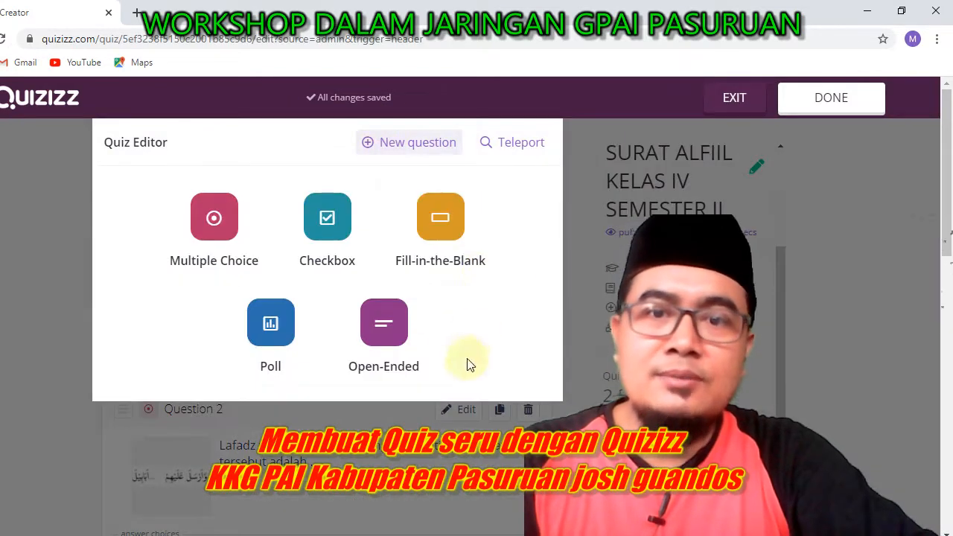
{"action": "left_click", "coordinate": [253, 237]}
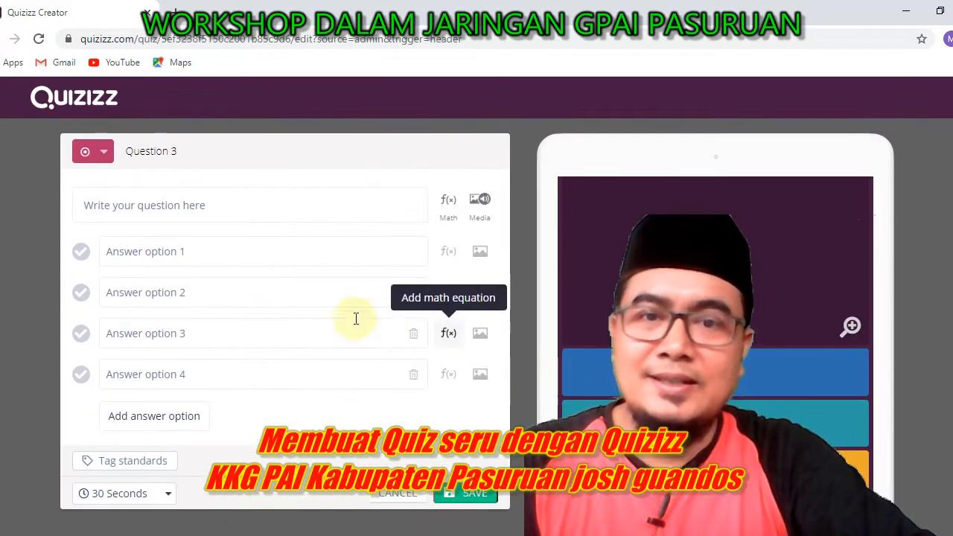
{"action": "left_click", "coordinate": [196, 206]}
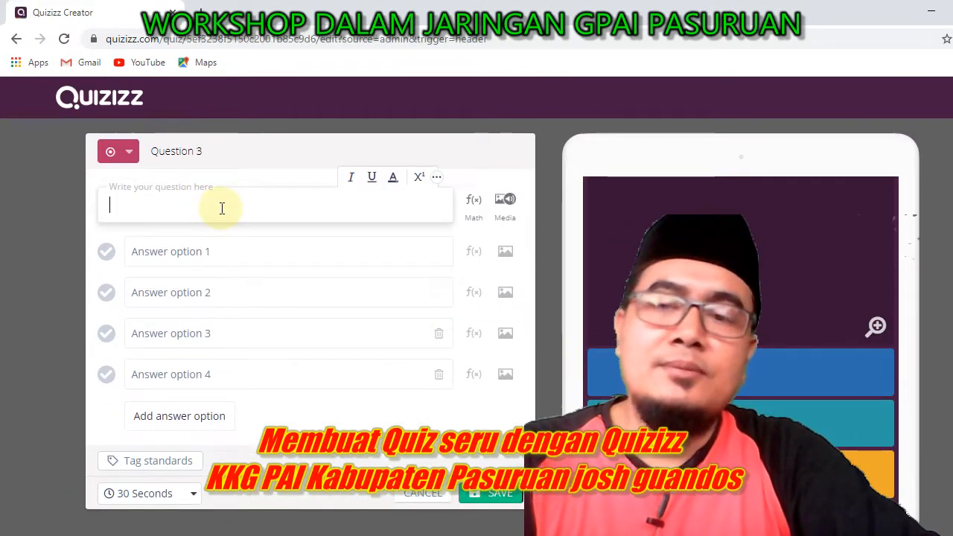
{"action": "type", "text": "Berikut"}
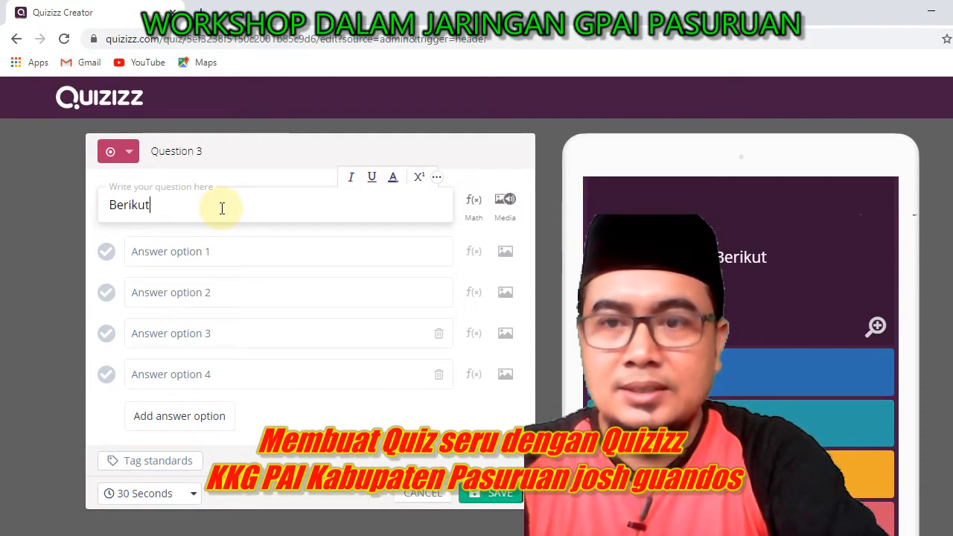
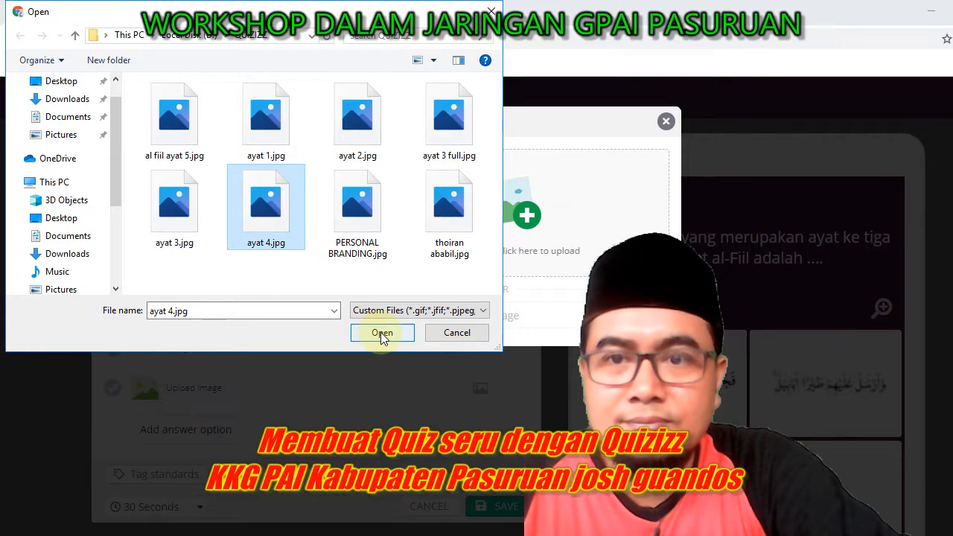
Step: Upload ayat 4.jpg as the fourth answer image of Question 3 and mark the second answer option as correct
{"action": "left_click", "coordinate": [382, 333]}
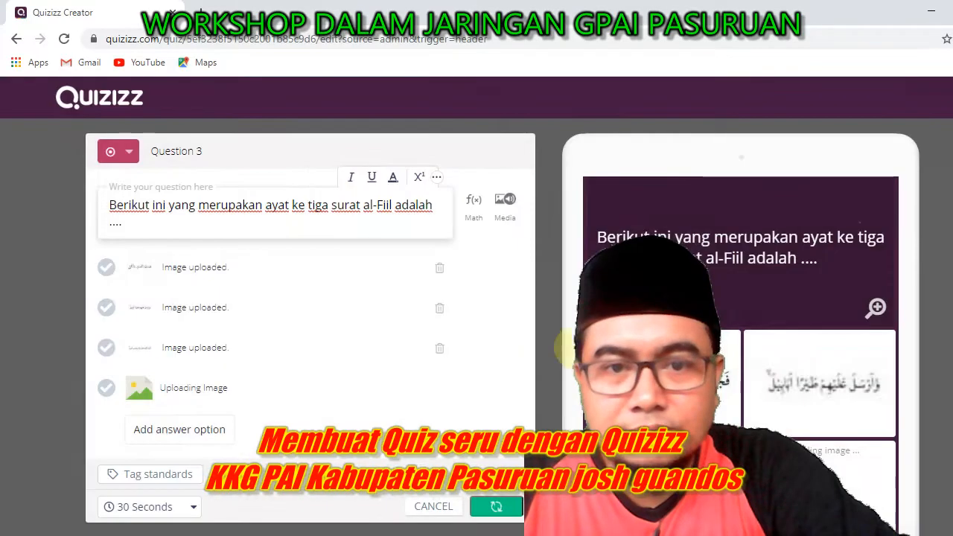
{"action": "left_click_drag", "start_coordinate": [952, 319], "coordinate": [952, 348]}
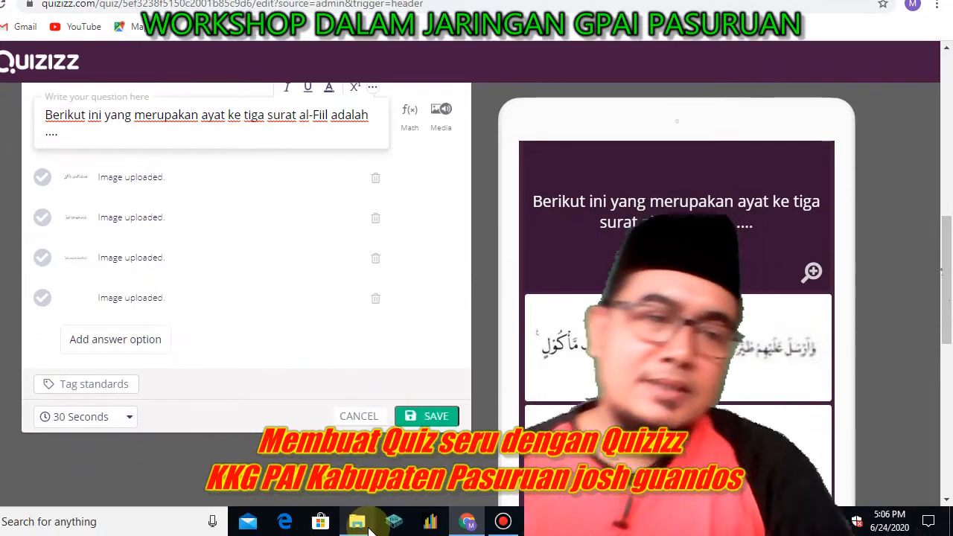
{"action": "mouse_move", "coordinate": [368, 528]}
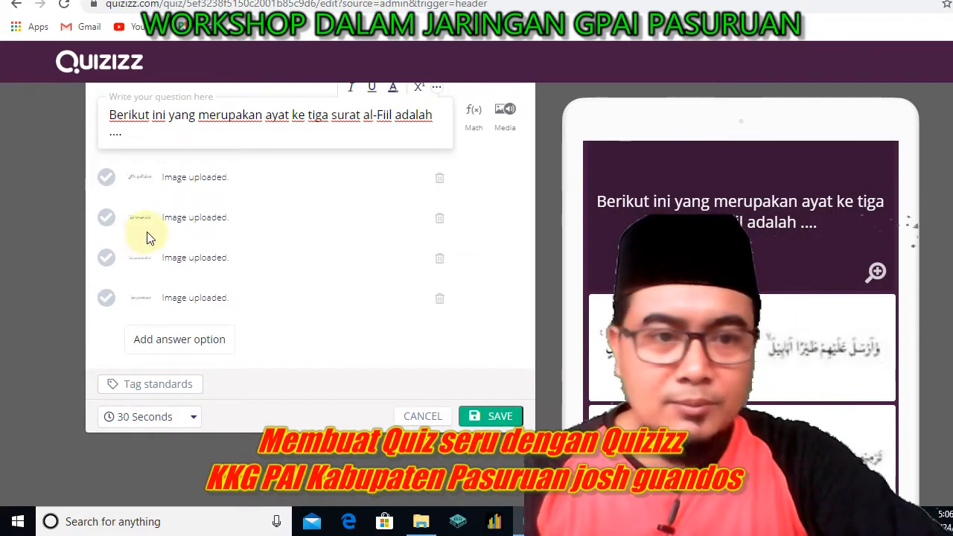
{"action": "left_click", "coordinate": [106, 218]}
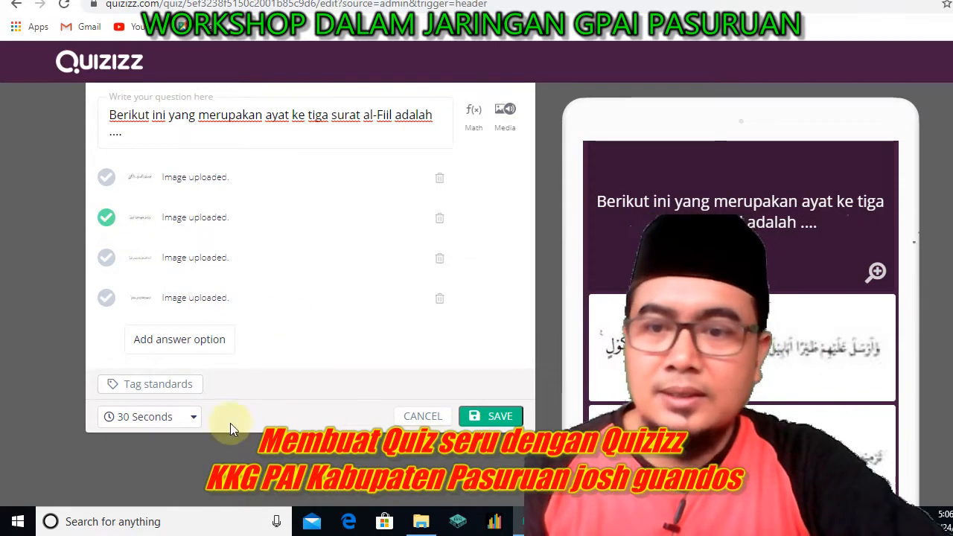
Step: Set the time limit of Question 3 to 60 seconds and save the question
{"action": "left_click", "coordinate": [149, 422]}
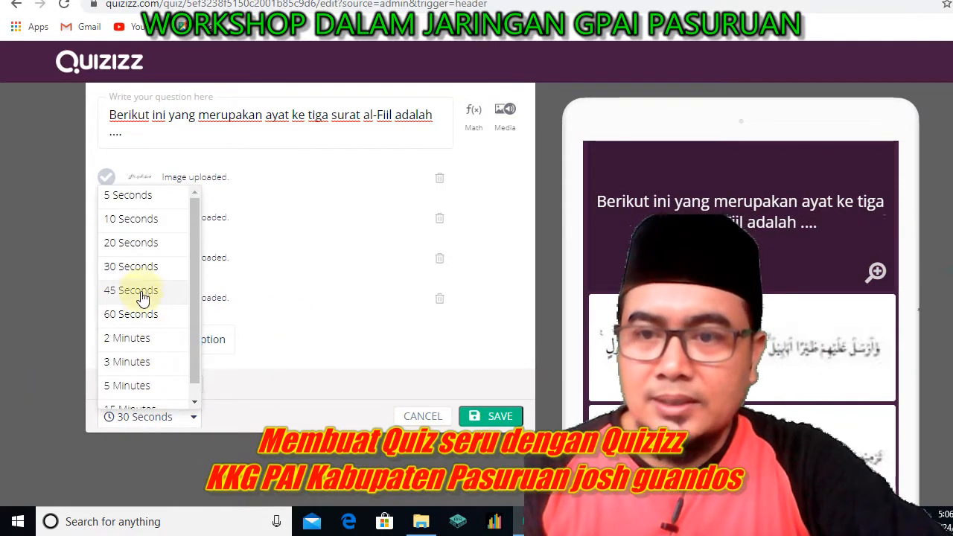
{"action": "left_click", "coordinate": [137, 318]}
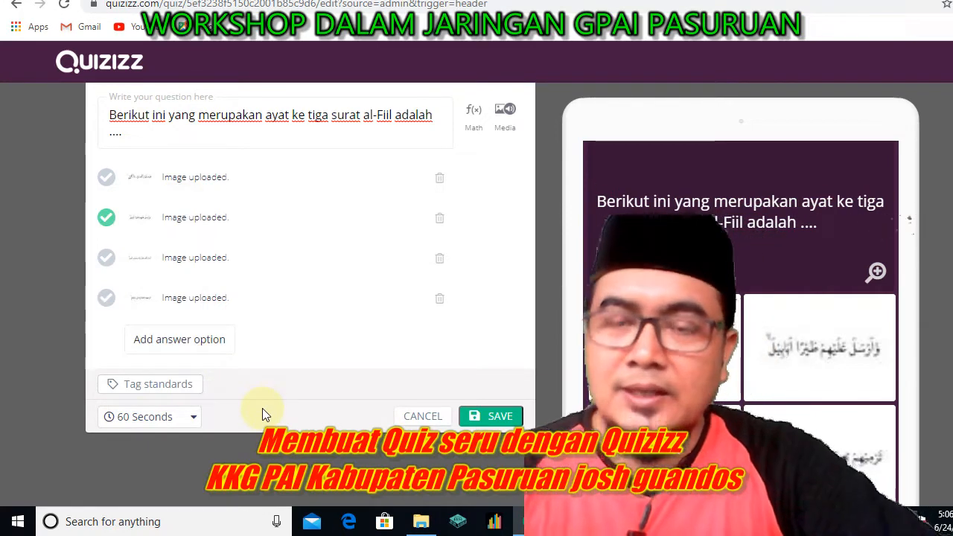
{"action": "left_click", "coordinate": [485, 420]}
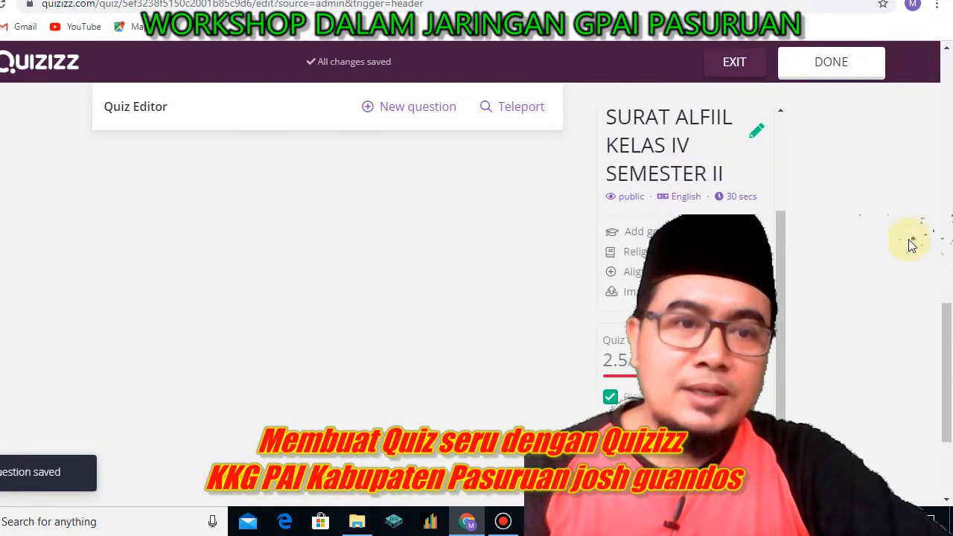
Step: Look back over the saved questions and finish editing the quiz to open its details form
{"action": "scroll", "coordinate": [781, 263], "scroll_direction": "up", "scroll_amount": 2}
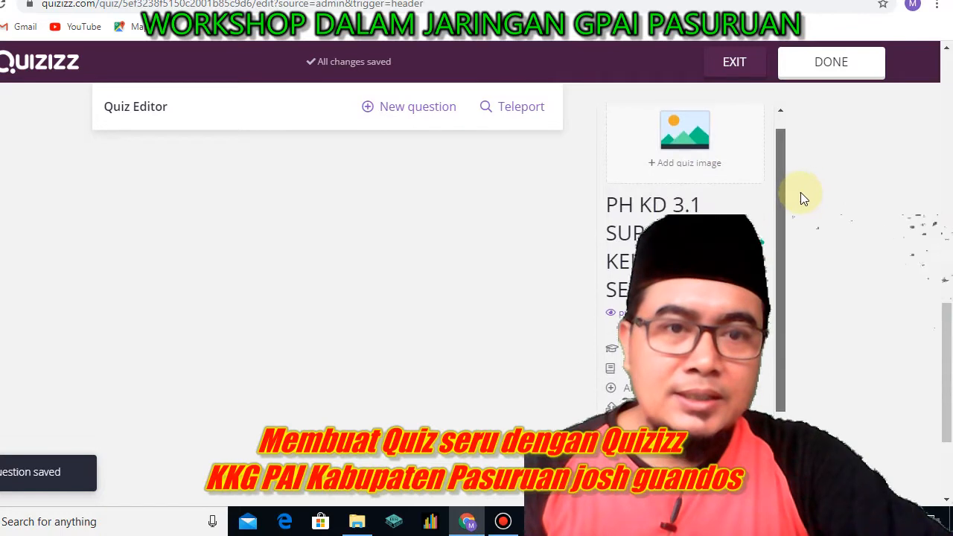
{"action": "left_click_drag", "start_coordinate": [780, 236], "coordinate": [789, 196]}
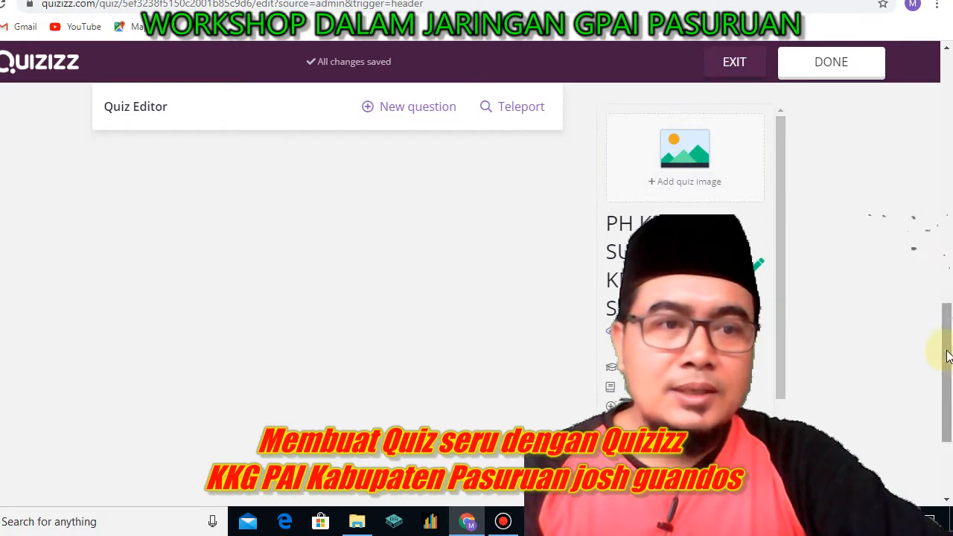
{"action": "left_click_drag", "start_coordinate": [945, 333], "coordinate": [950, 222]}
{"action": "scroll", "coordinate": [950, 222], "scroll_direction": "up", "scroll_amount": 6}
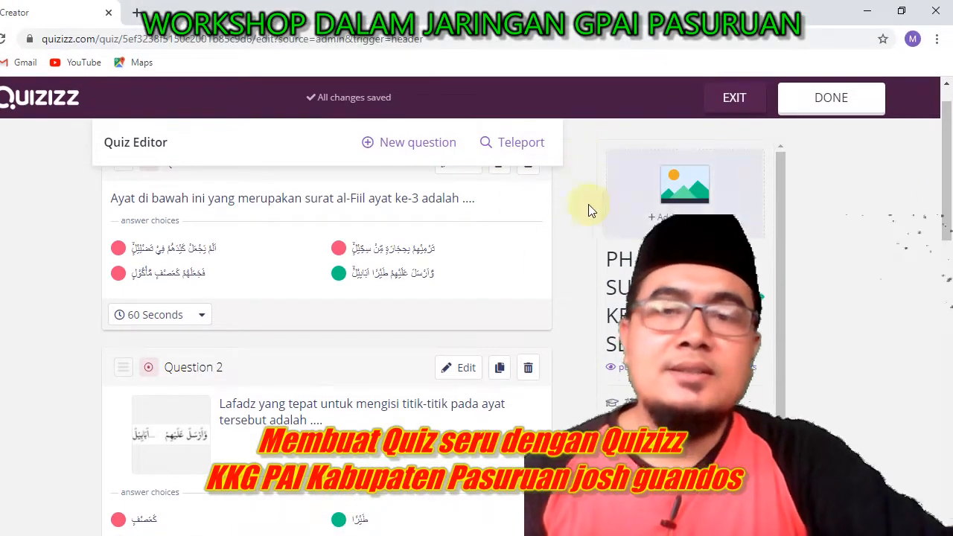
{"action": "left_click", "coordinate": [820, 100]}
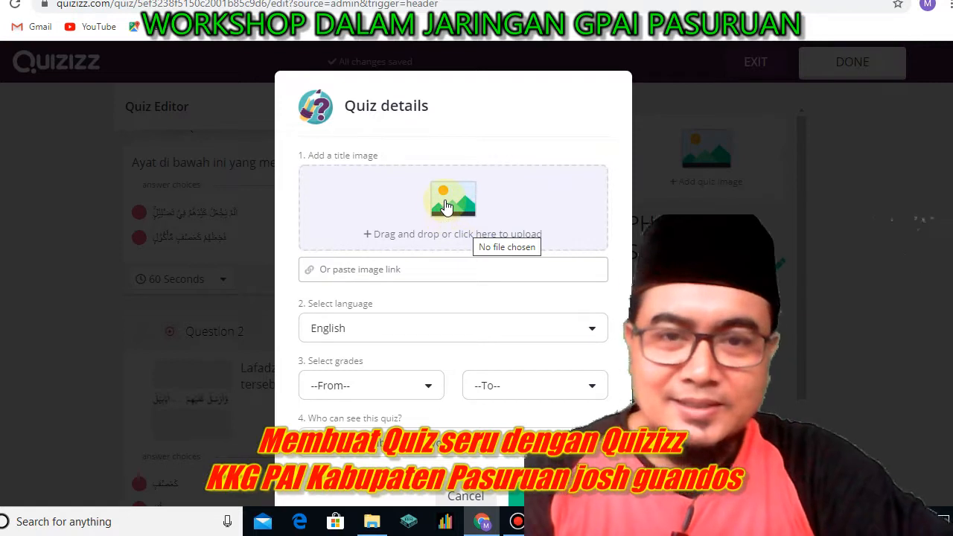
Step: Upload SD.jpg from USB Drive (G:) as the quiz's title image
{"action": "left_click", "coordinate": [447, 207]}
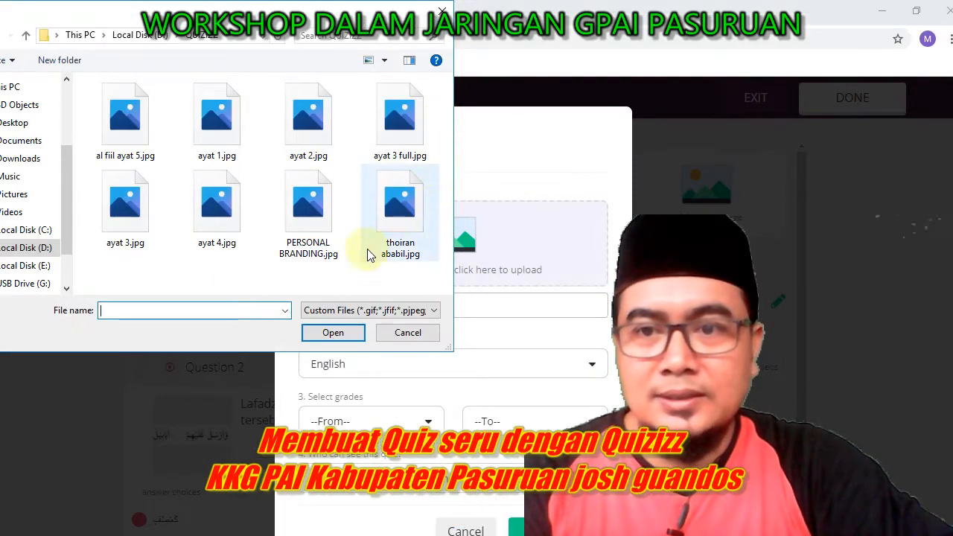
{"action": "left_click", "coordinate": [15, 283]}
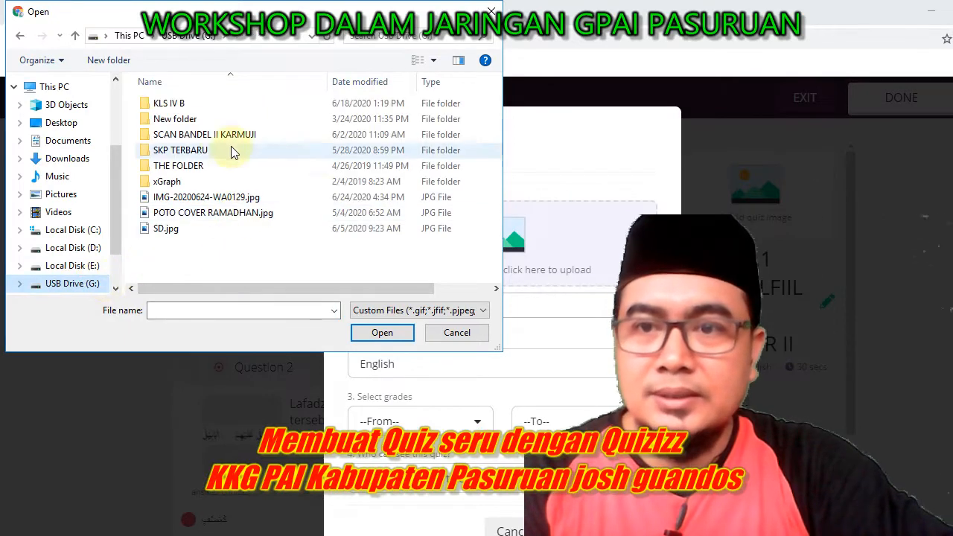
{"action": "left_click", "coordinate": [168, 229]}
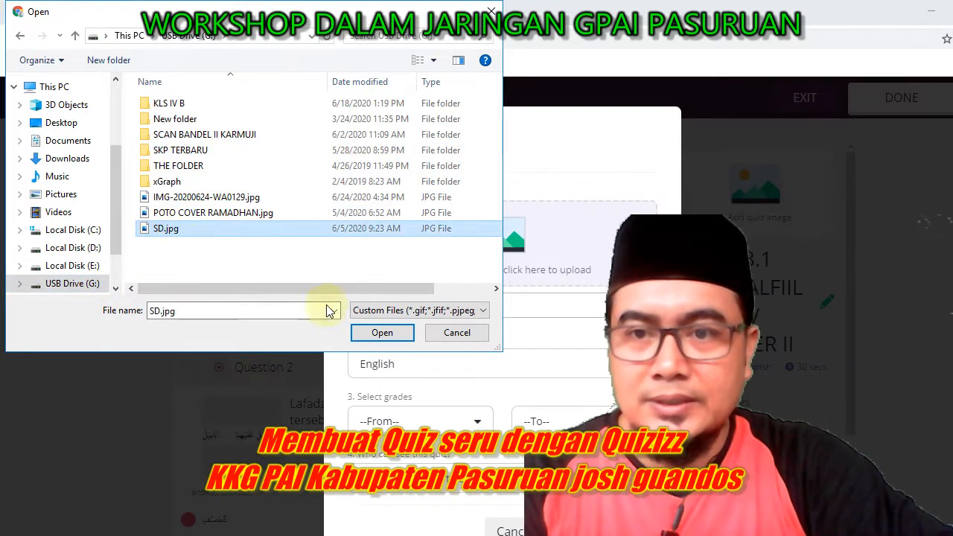
{"action": "left_click", "coordinate": [375, 334]}
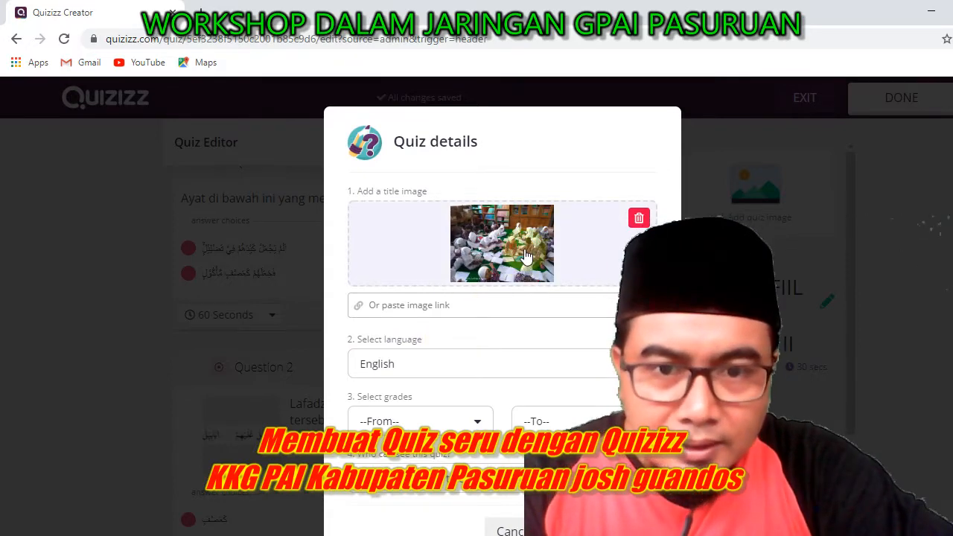
{"action": "left_click", "coordinate": [580, 280]}
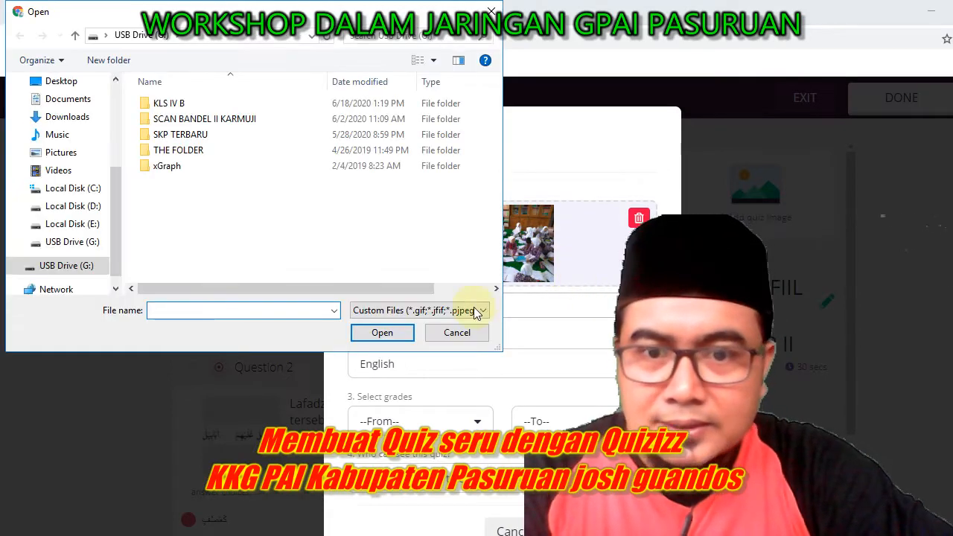
{"action": "left_click", "coordinate": [457, 333]}
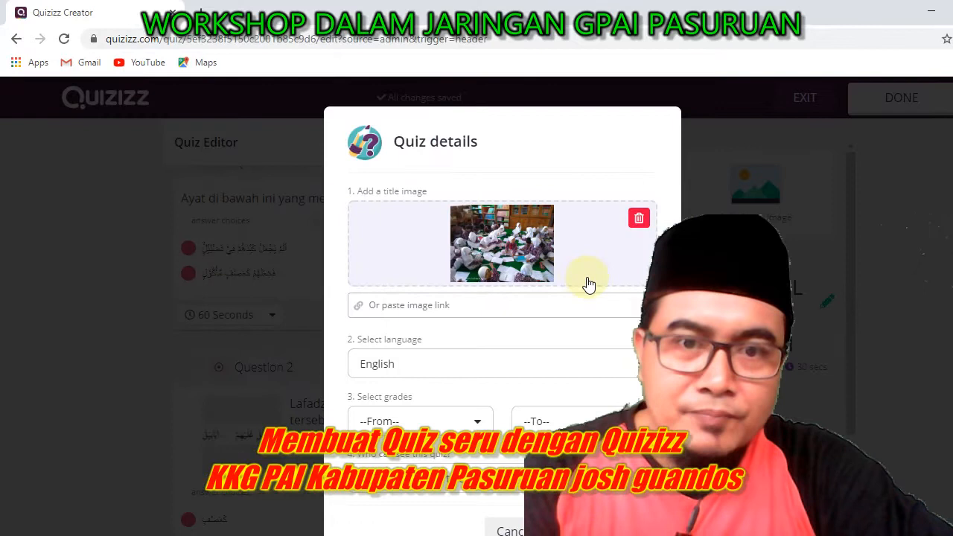
Step: Set the quiz language to Indonesian and the starting grade to 4th in the quiz details
{"action": "left_click", "coordinate": [486, 373]}
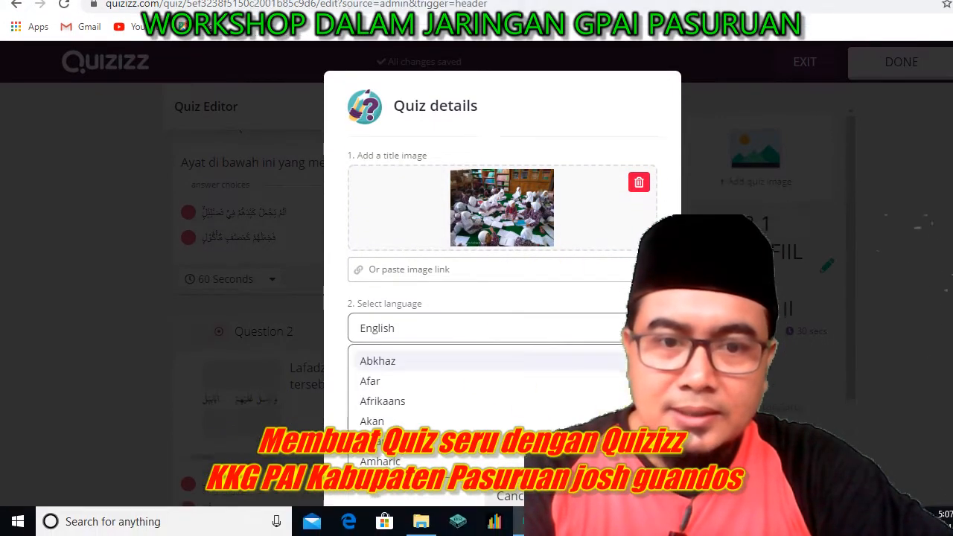
{"action": "scroll", "coordinate": [447, 417], "scroll_direction": "down", "scroll_amount": 5}
{"action": "scroll", "coordinate": [447, 403], "scroll_direction": "down", "scroll_amount": 12}
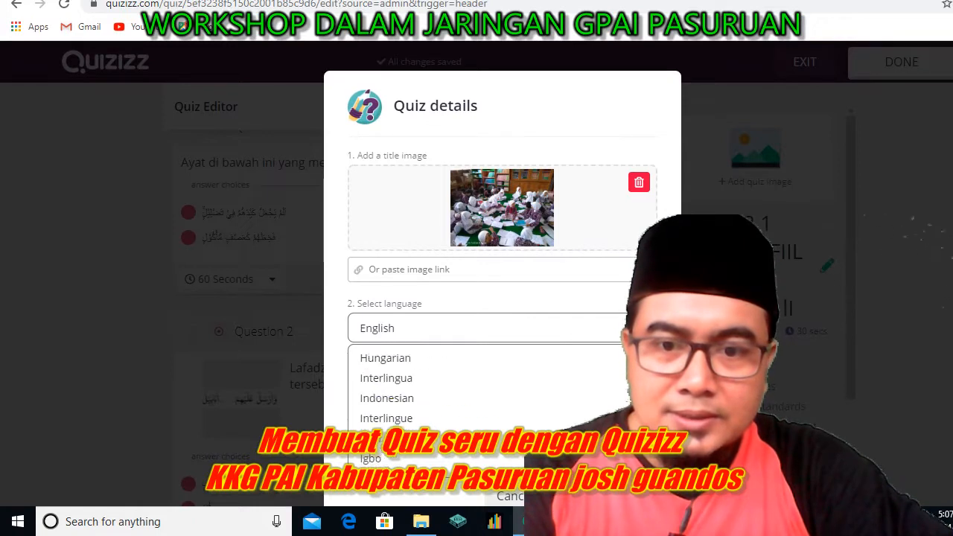
{"action": "scroll", "coordinate": [496, 415], "scroll_direction": "up", "scroll_amount": 8}
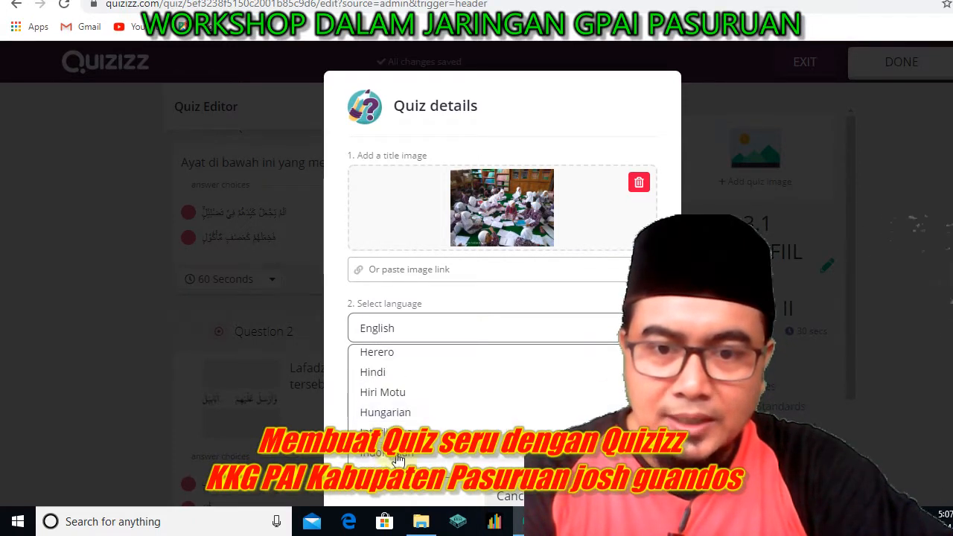
{"action": "left_click", "coordinate": [399, 458]}
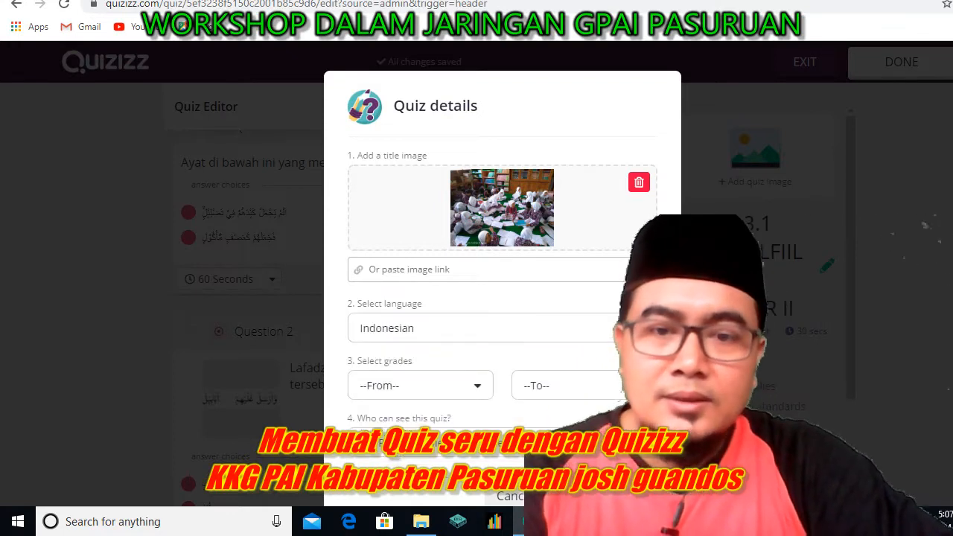
{"action": "left_click", "coordinate": [479, 388]}
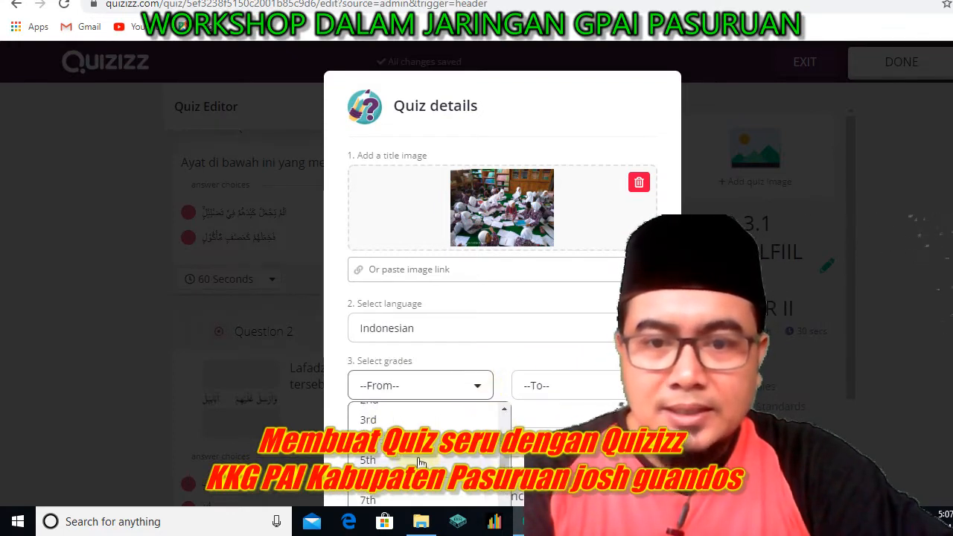
{"action": "left_click", "coordinate": [377, 444]}
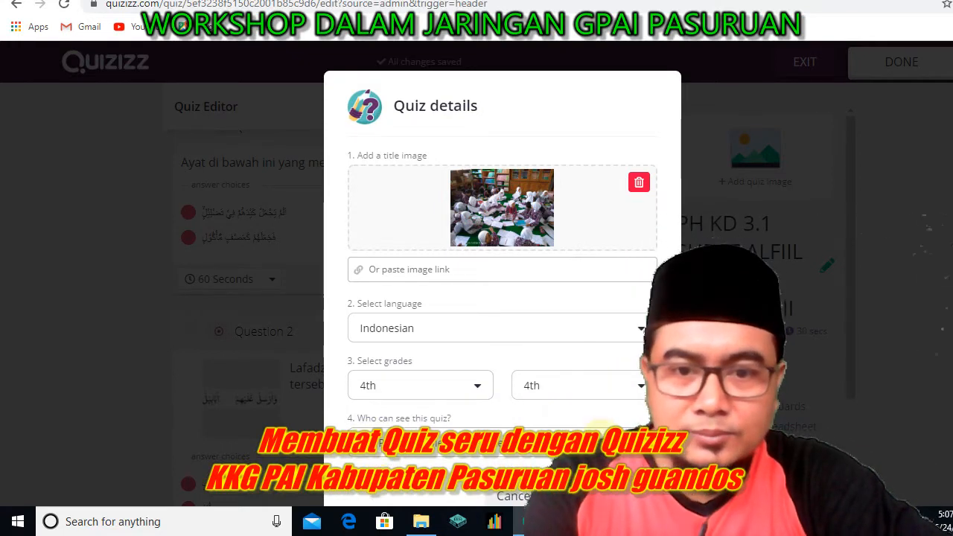
Step: Finish the quiz details form and open the homework assignment setup for the quiz
{"action": "scroll", "coordinate": [366, 418], "scroll_direction": "down", "scroll_amount": 2}
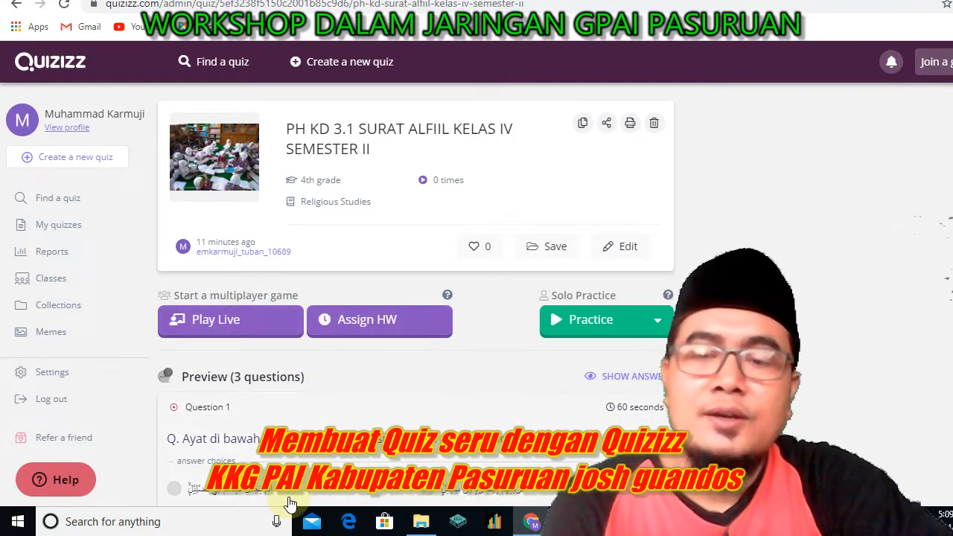
{"action": "left_click_drag", "start_coordinate": [949, 182], "coordinate": [943, 213]}
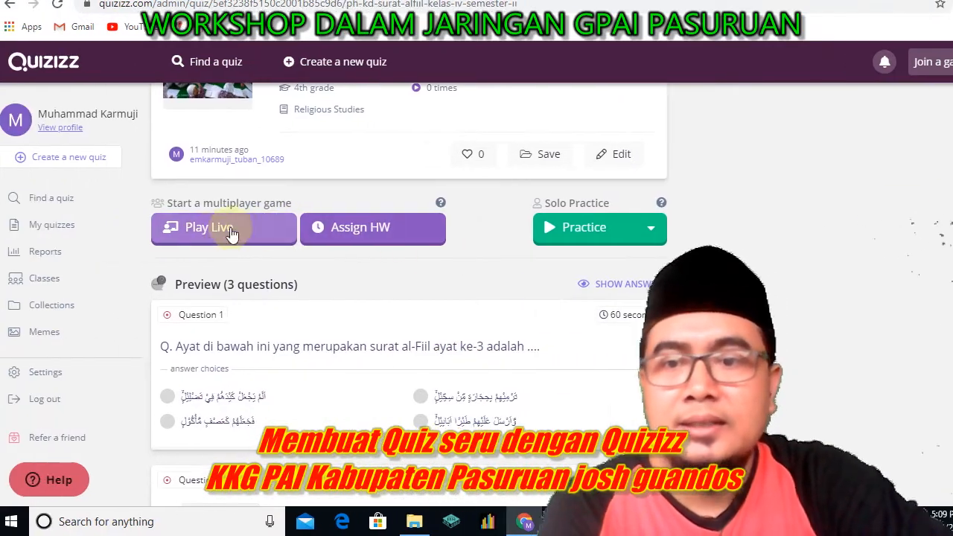
{"action": "left_click", "coordinate": [204, 232]}
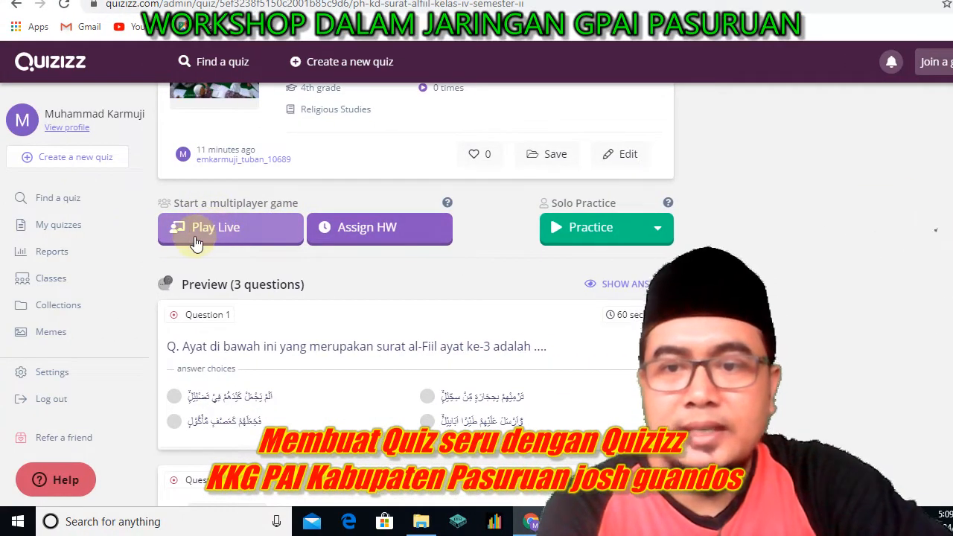
{"action": "left_click", "coordinate": [384, 234]}
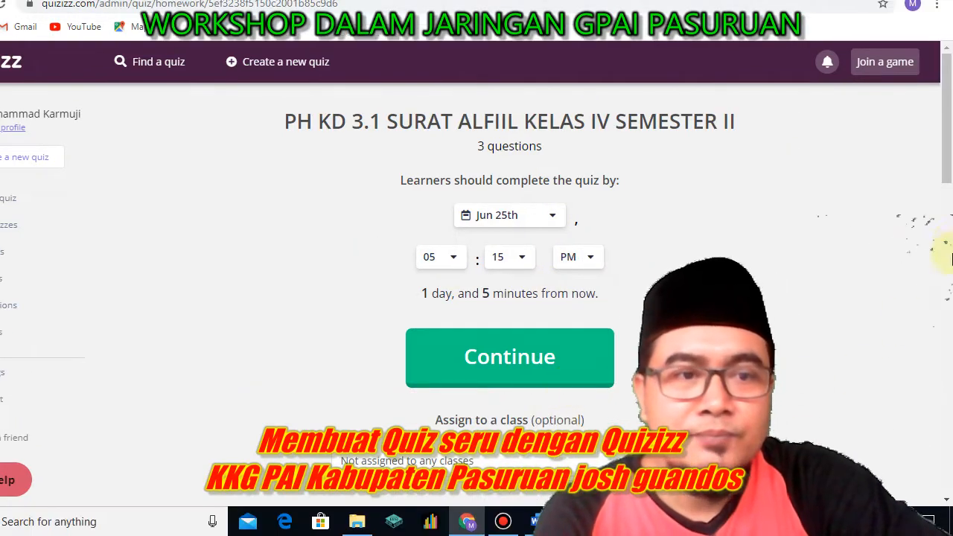
Step: In the homework's advanced settings, set showing answers in-game to Validate only and showing answers post-game to Off
{"action": "left_click_drag", "start_coordinate": [948, 171], "coordinate": [949, 240]}
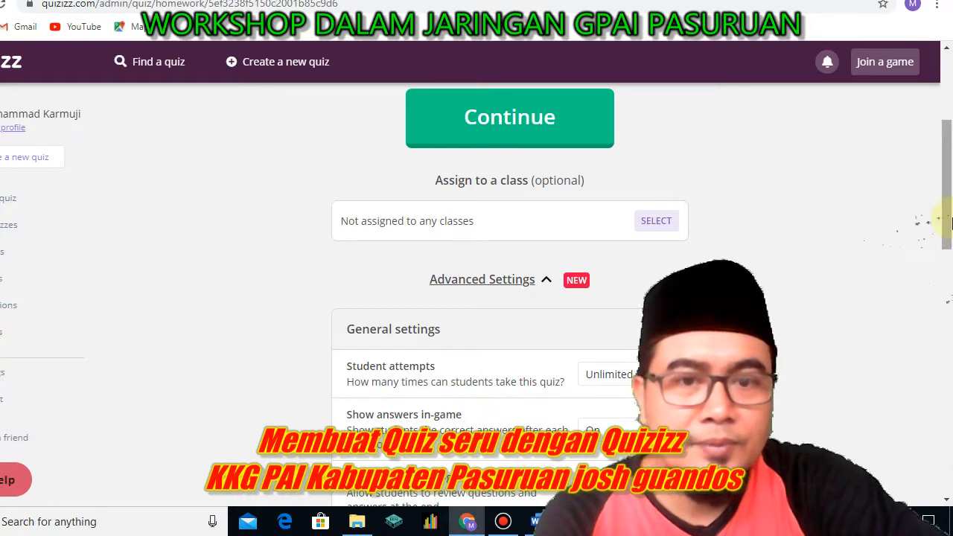
{"action": "left_click_drag", "start_coordinate": [947, 226], "coordinate": [951, 274]}
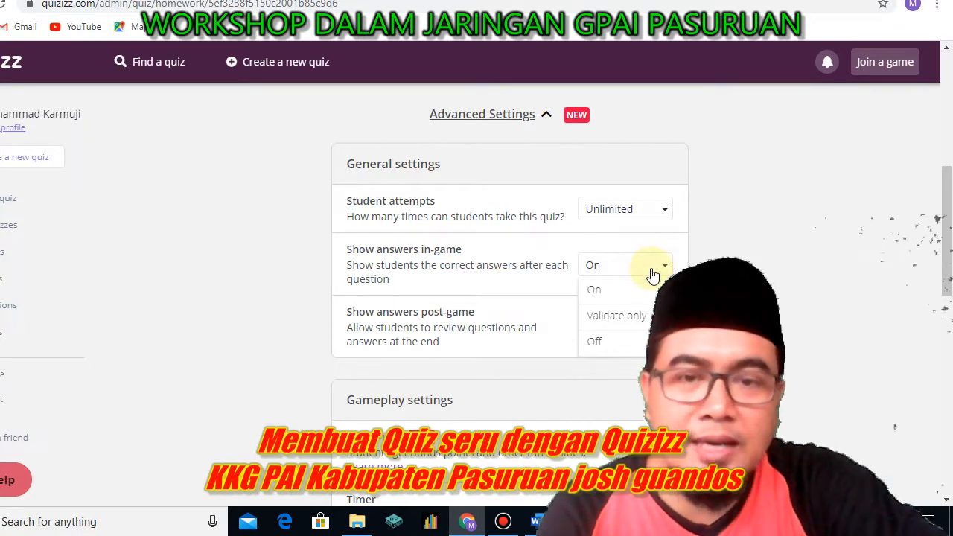
{"action": "left_click", "coordinate": [653, 214]}
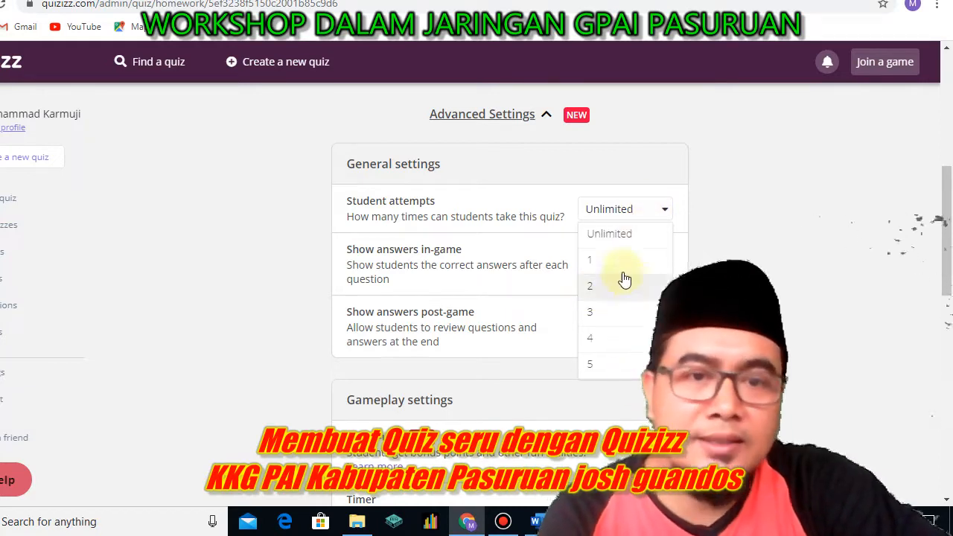
{"action": "left_click", "coordinate": [691, 215]}
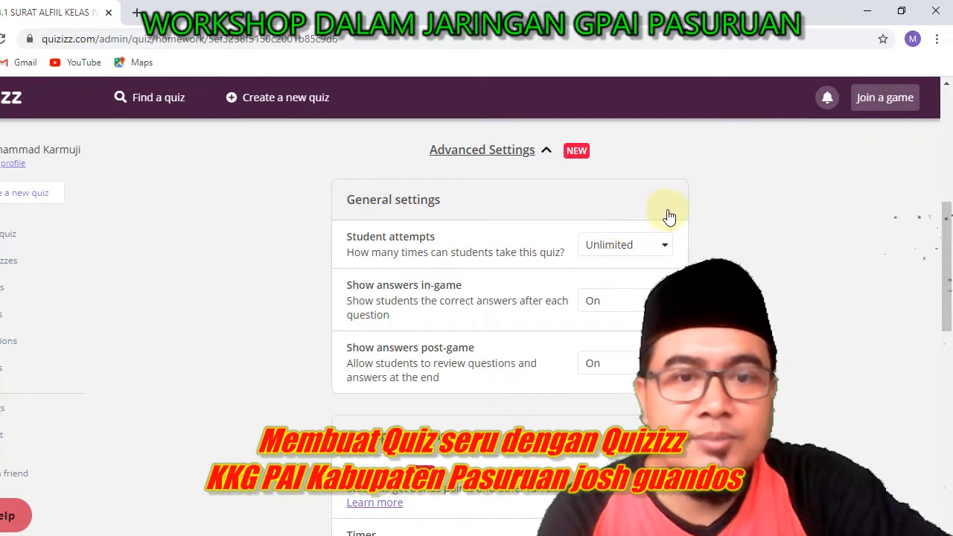
{"action": "left_click", "coordinate": [663, 246]}
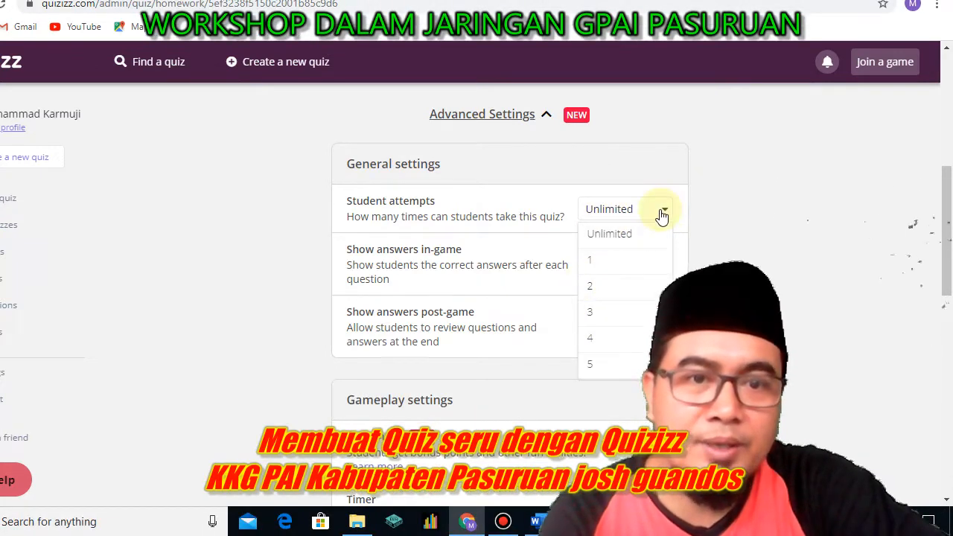
{"action": "left_click", "coordinate": [662, 216]}
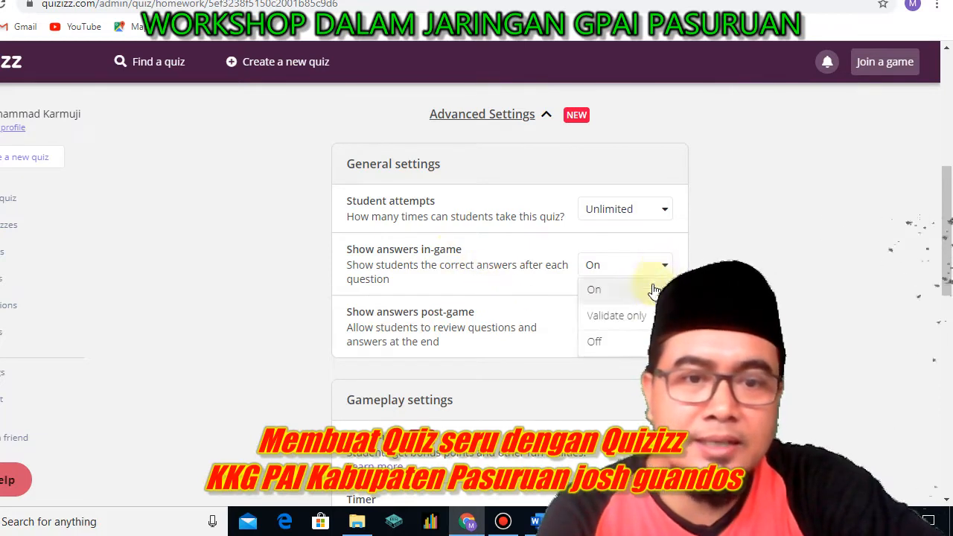
{"action": "left_click", "coordinate": [642, 316]}
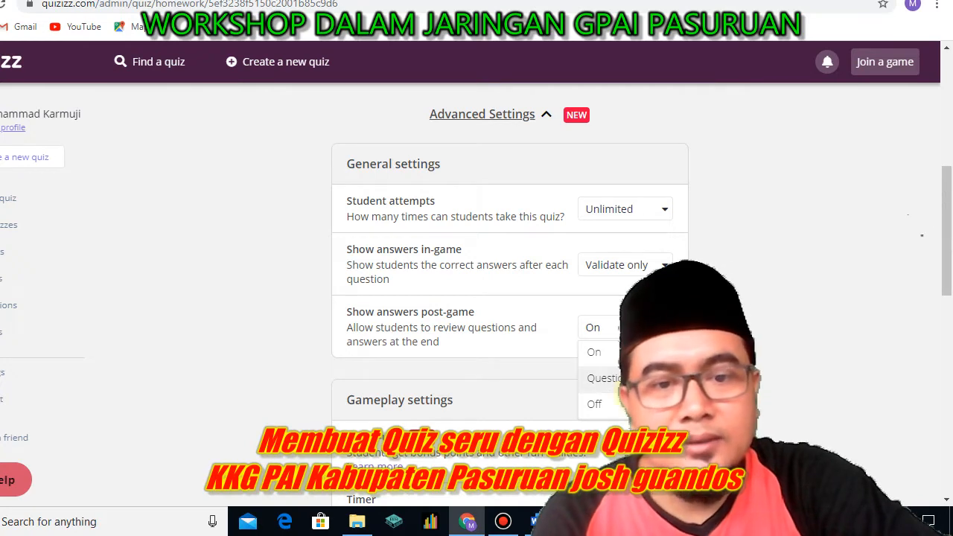
{"action": "left_click", "coordinate": [595, 404]}
Step: Review the gameplay and meme settings and assign the quiz as homework
{"action": "scroll", "coordinate": [596, 298], "scroll_direction": "down", "scroll_amount": 2}
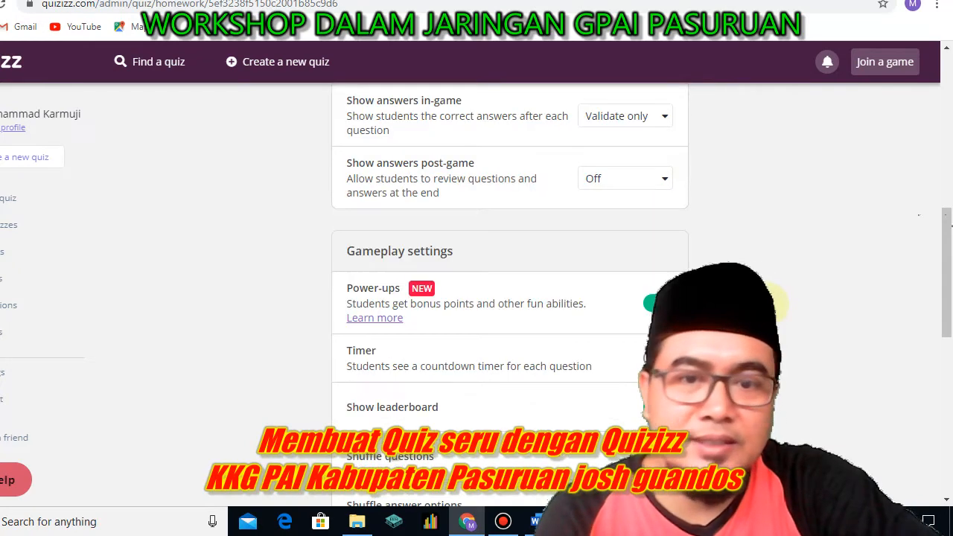
{"action": "scroll", "coordinate": [778, 301], "scroll_direction": "down", "scroll_amount": 6}
{"action": "scroll", "coordinate": [778, 302], "scroll_direction": "up", "scroll_amount": 6}
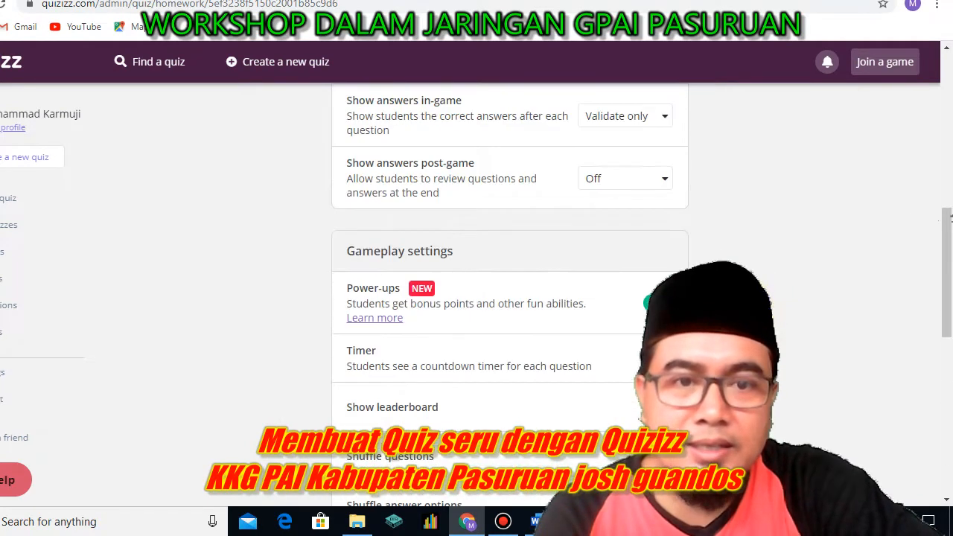
{"action": "scroll", "coordinate": [823, 346], "scroll_direction": "down", "scroll_amount": 8}
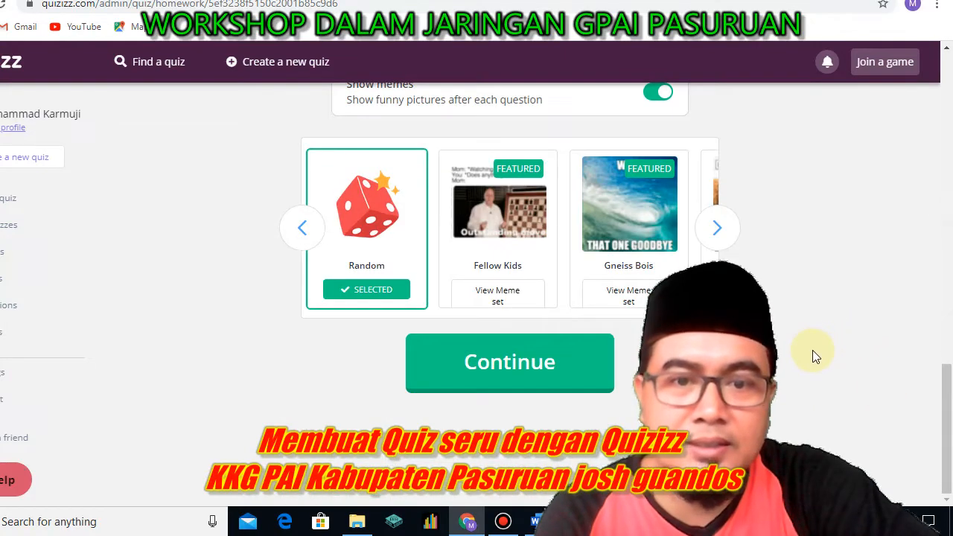
{"action": "scroll", "coordinate": [812, 350], "scroll_direction": "up", "scroll_amount": 8}
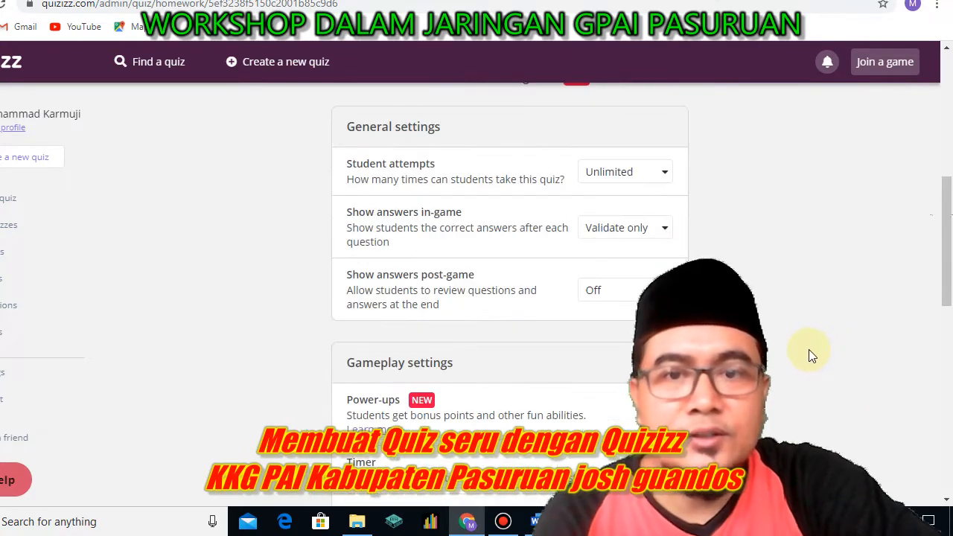
{"action": "scroll", "coordinate": [812, 357], "scroll_direction": "down", "scroll_amount": 8}
{"action": "left_click", "coordinate": [495, 376]}
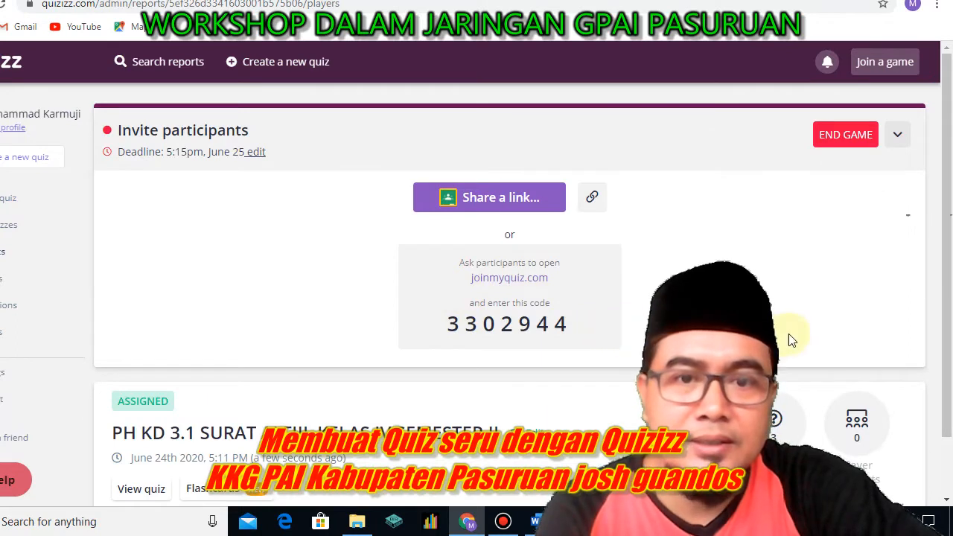
Step: Look over the homework's participant invitation options and return to the quiz's overview page
{"action": "scroll", "coordinate": [789, 333], "scroll_direction": "down", "scroll_amount": 1}
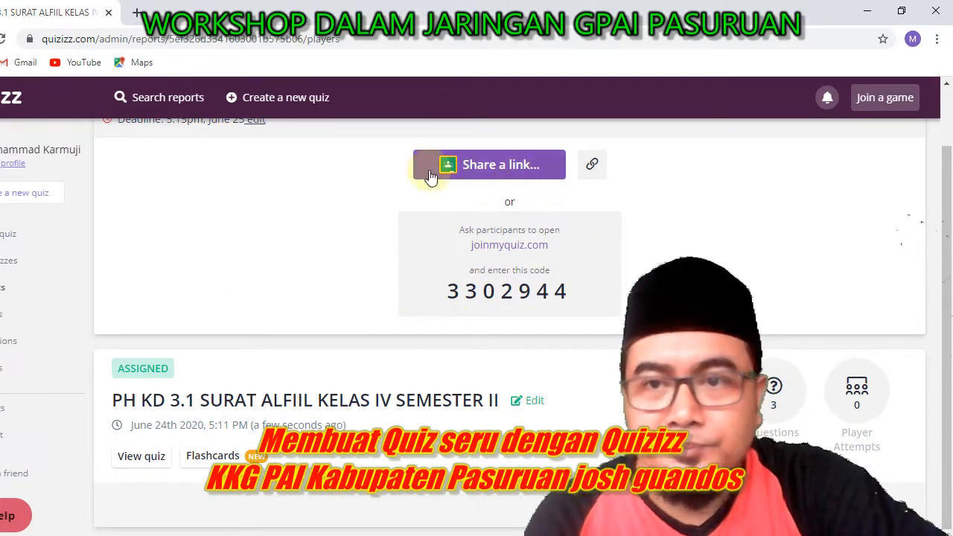
{"action": "scroll", "coordinate": [451, 173], "scroll_direction": "up", "scroll_amount": 1}
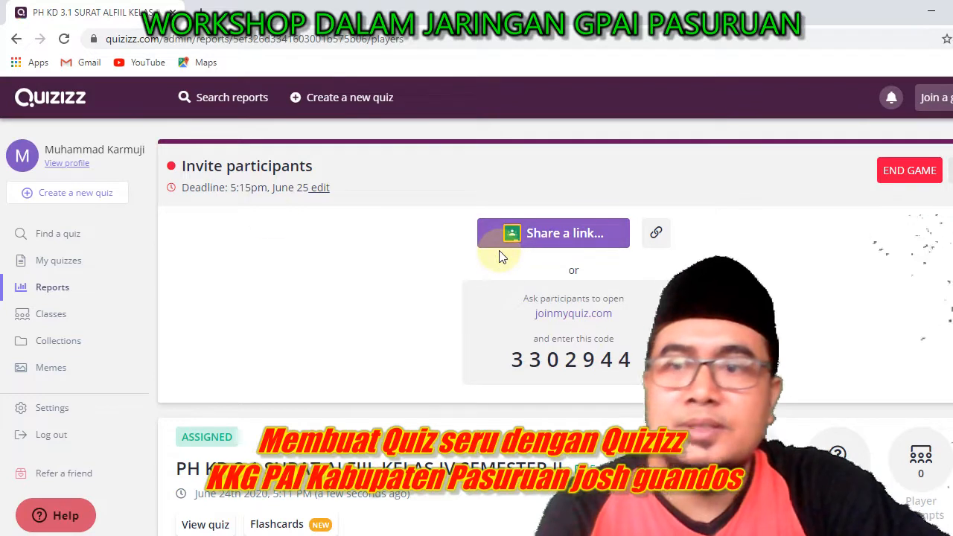
{"action": "left_click", "coordinate": [18, 42]}
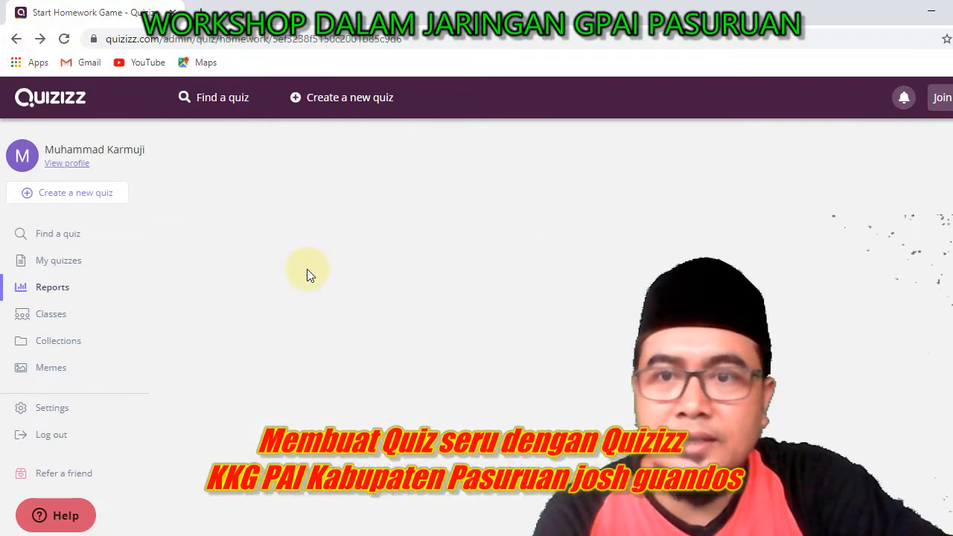
{"action": "left_click", "coordinate": [14, 43]}
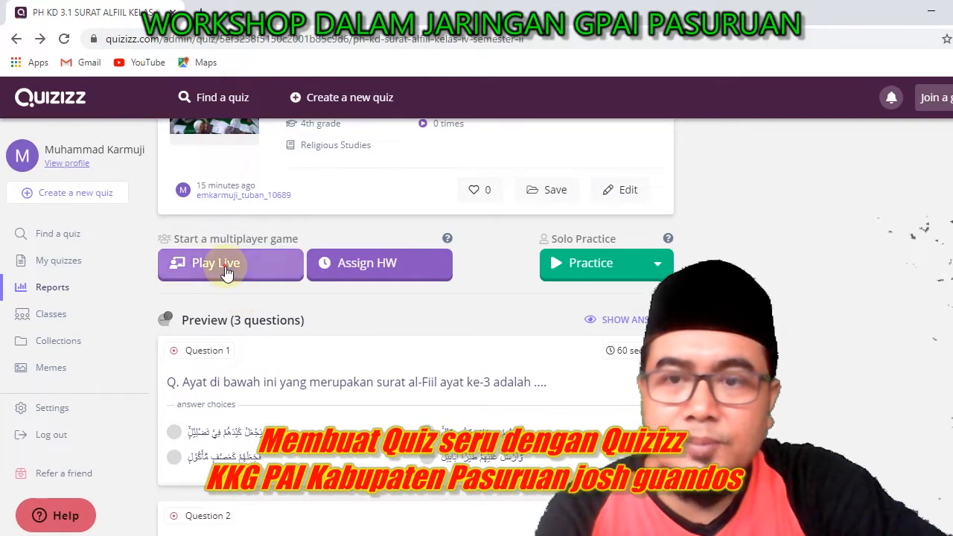
Step: Start hosting the quiz as a live multiplayer game in Classic mode
{"action": "left_click", "coordinate": [226, 268]}
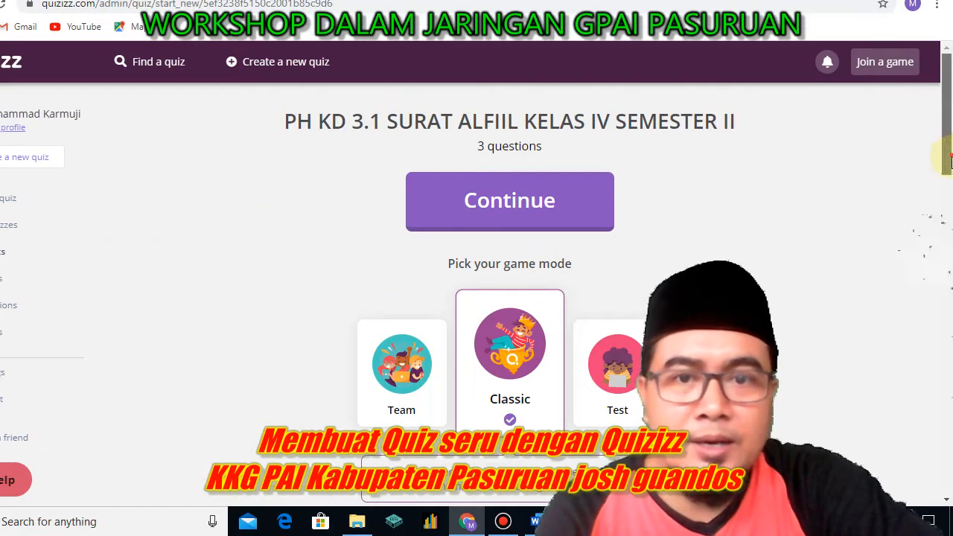
{"action": "mouse_move", "coordinate": [950, 160]}
{"action": "left_mouse_down"}
{"action": "mouse_move", "coordinate": [950, 193]}
{"action": "mouse_move", "coordinate": [950, 170]}
{"action": "left_mouse_up"}
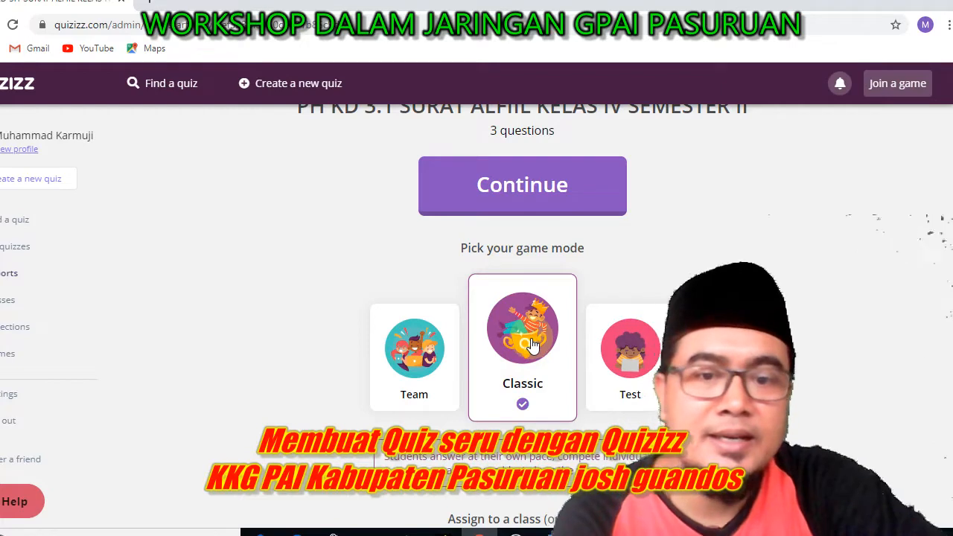
{"action": "scroll", "coordinate": [811, 315], "scroll_direction": "down", "scroll_amount": 1}
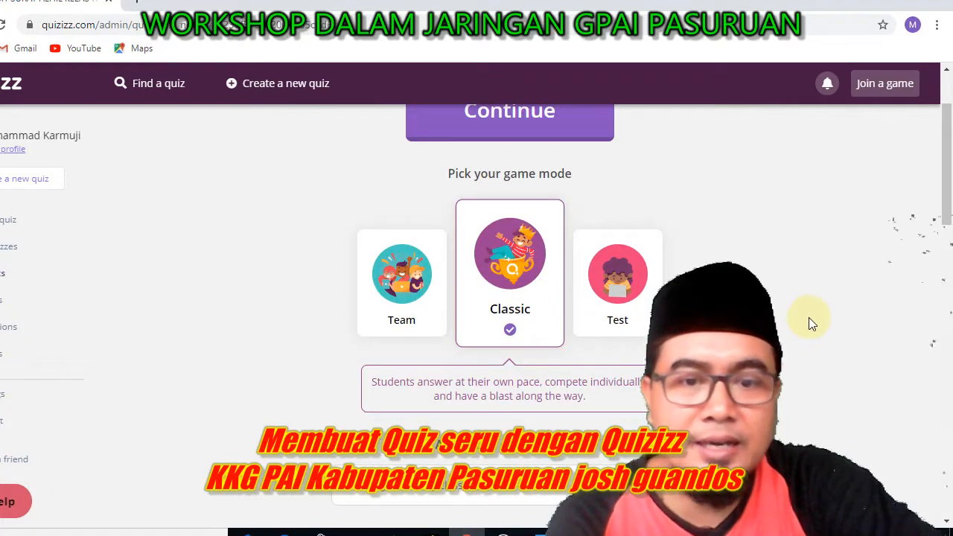
{"action": "scroll", "coordinate": [808, 317], "scroll_direction": "up", "scroll_amount": 2}
{"action": "left_click", "coordinate": [515, 216]}
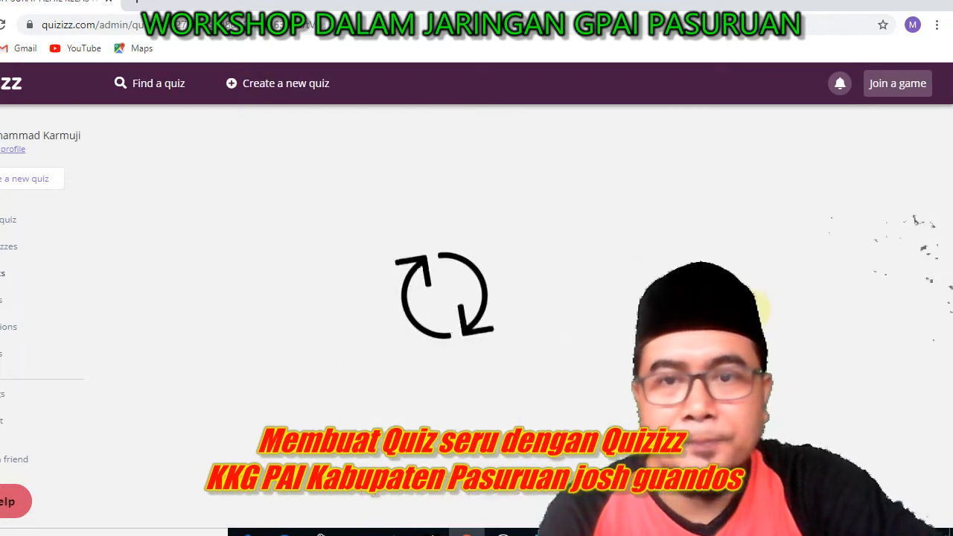
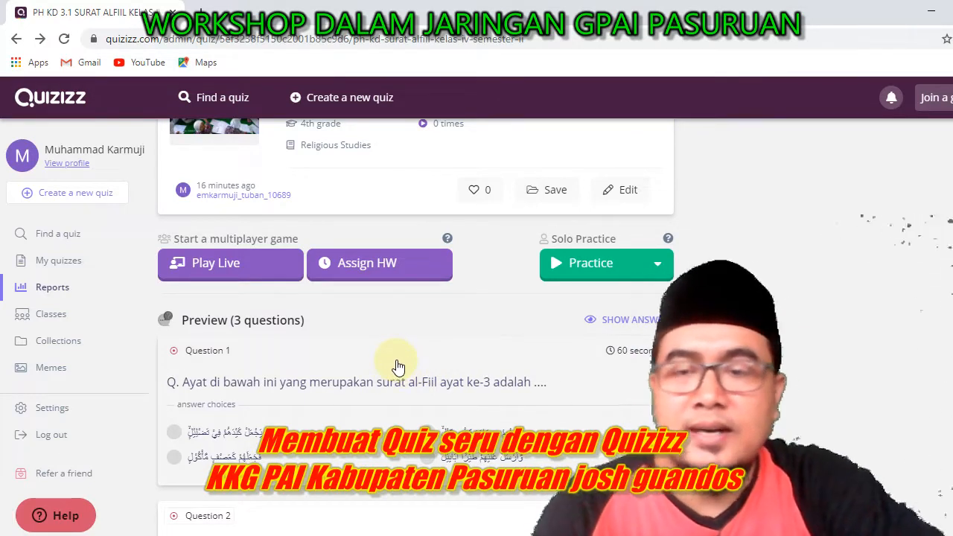
{"action": "left_click", "coordinate": [231, 272]}
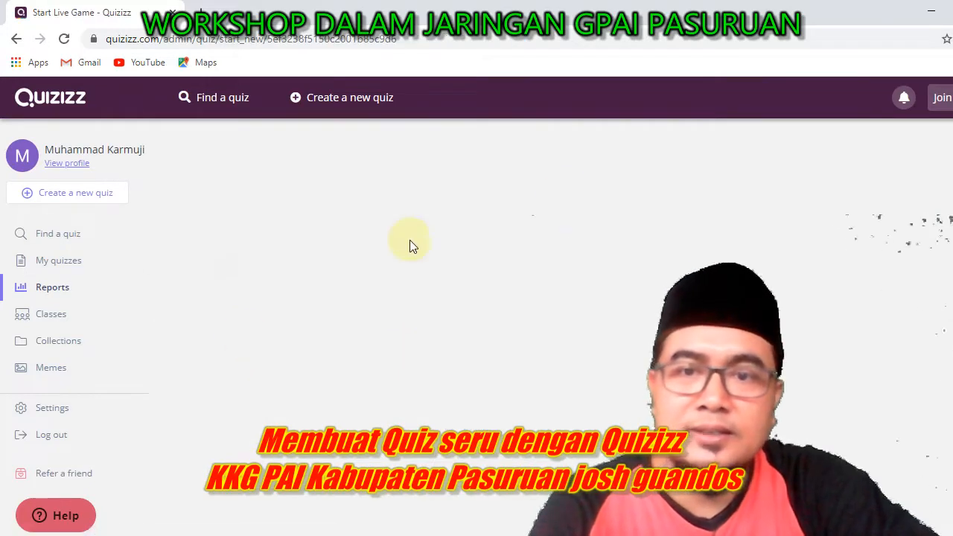
{"action": "left_click", "coordinate": [499, 244]}
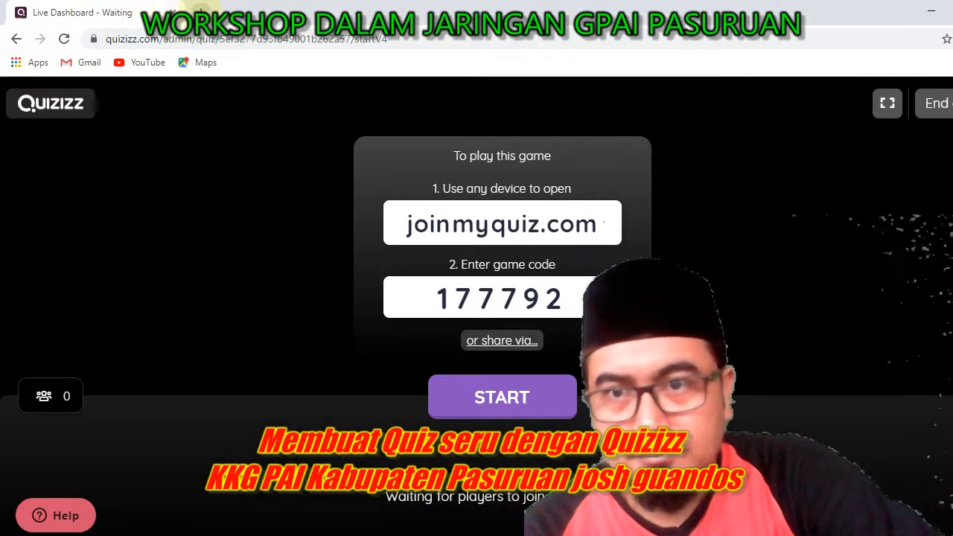
Step: Find joinmyquiz in a new browser tab and open the page for entering a game code
{"action": "key", "text": "ctrl+t"}
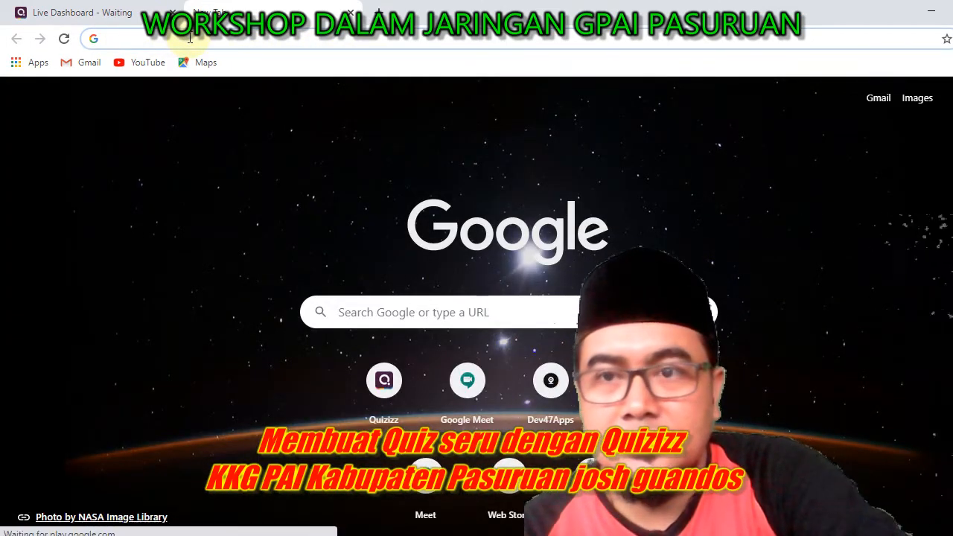
{"action": "type", "text": "join"}
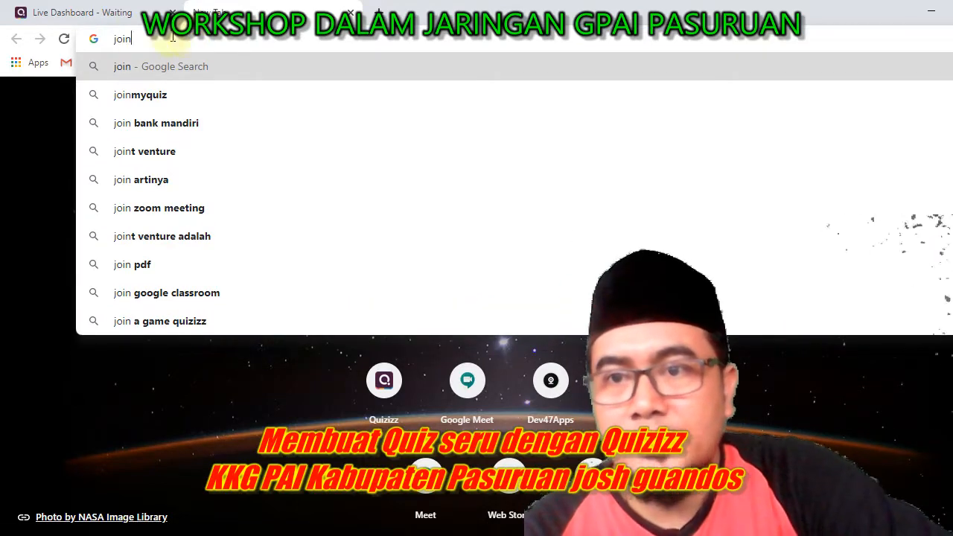
{"action": "left_click", "coordinate": [158, 97]}
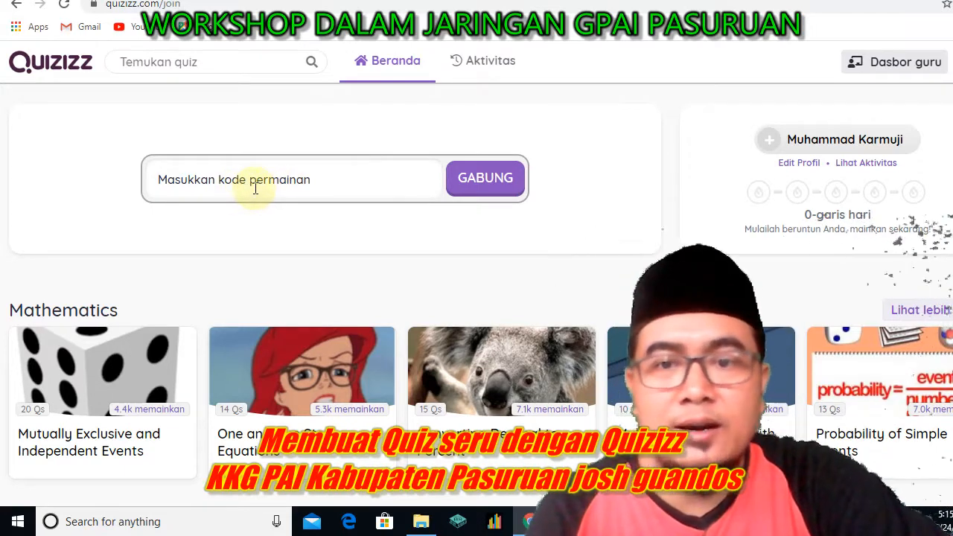
{"action": "left_click", "coordinate": [231, 184]}
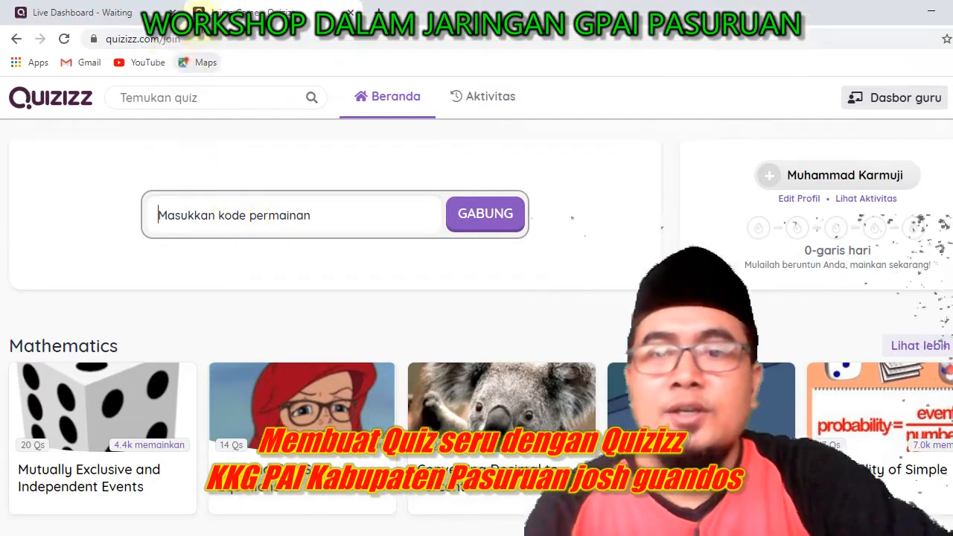
Step: Copy the live game's code from the waiting dashboard and return to the join page
{"action": "left_click", "coordinate": [84, 15]}
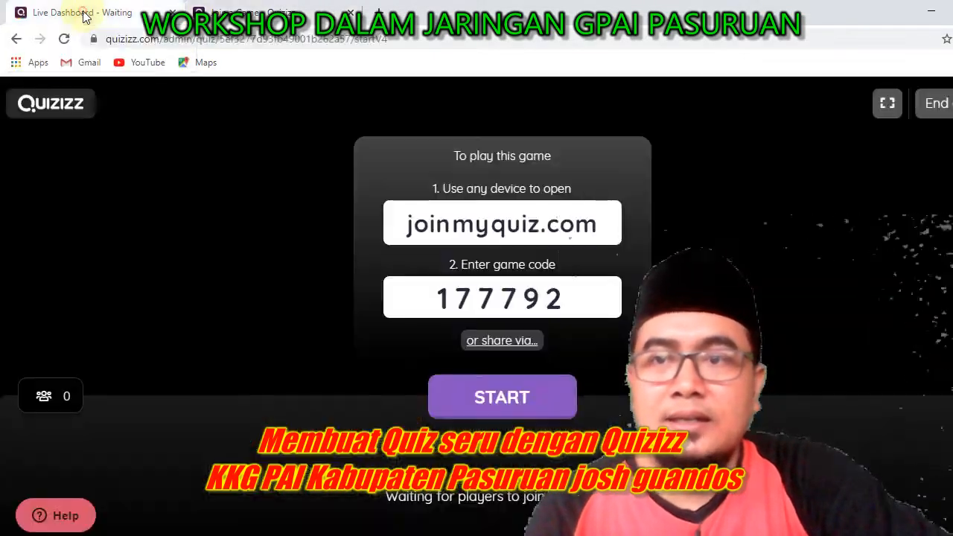
{"action": "right_click", "coordinate": [535, 299]}
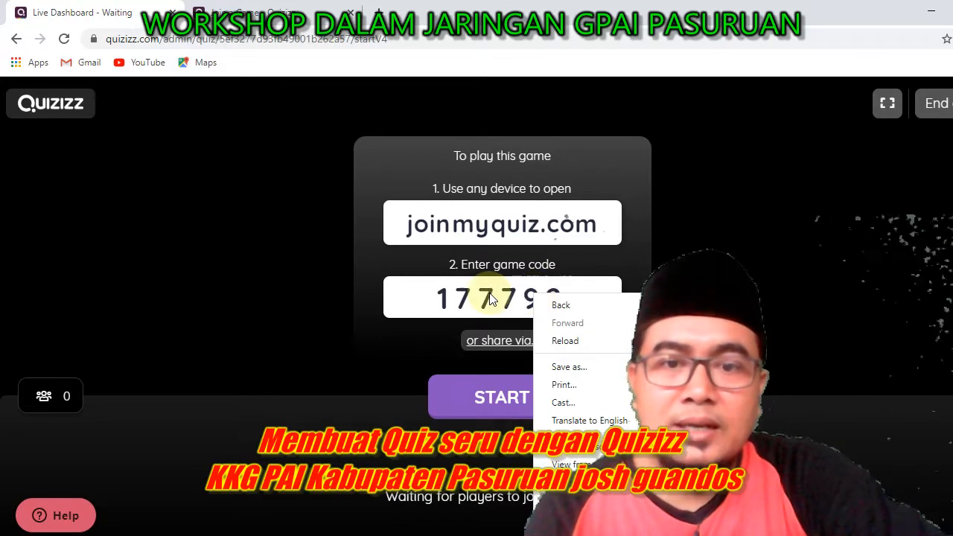
{"action": "left_click", "coordinate": [492, 298]}
{"action": "left_click", "coordinate": [546, 301]}
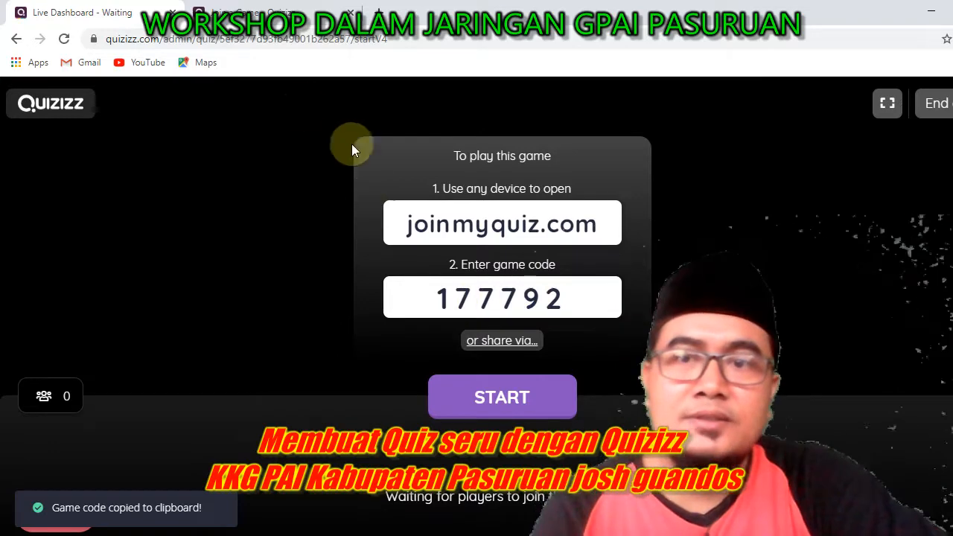
{"action": "left_click", "coordinate": [284, 11]}
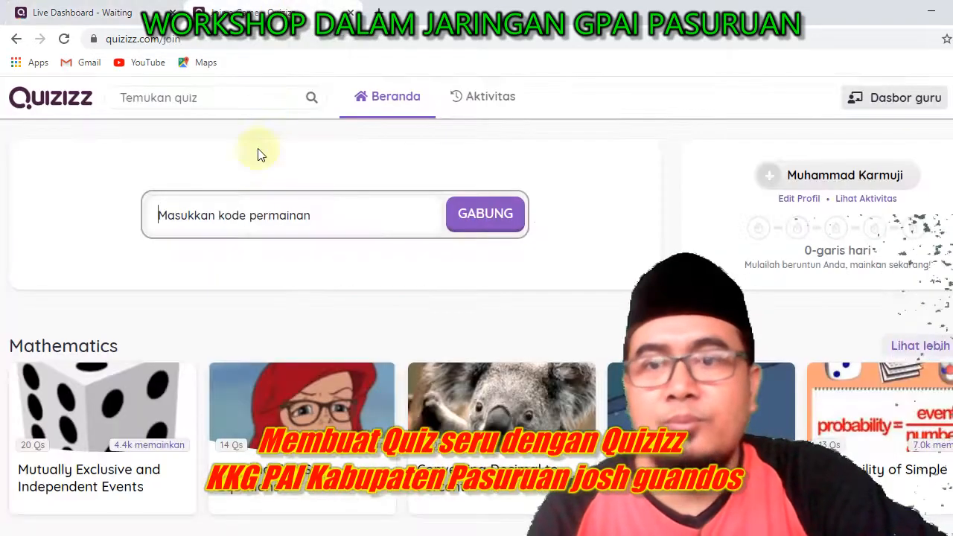
Step: Paste the copied game code into the join page and join the live game
{"action": "right_click", "coordinate": [250, 219]}
{"action": "left_click", "coordinate": [283, 310]}
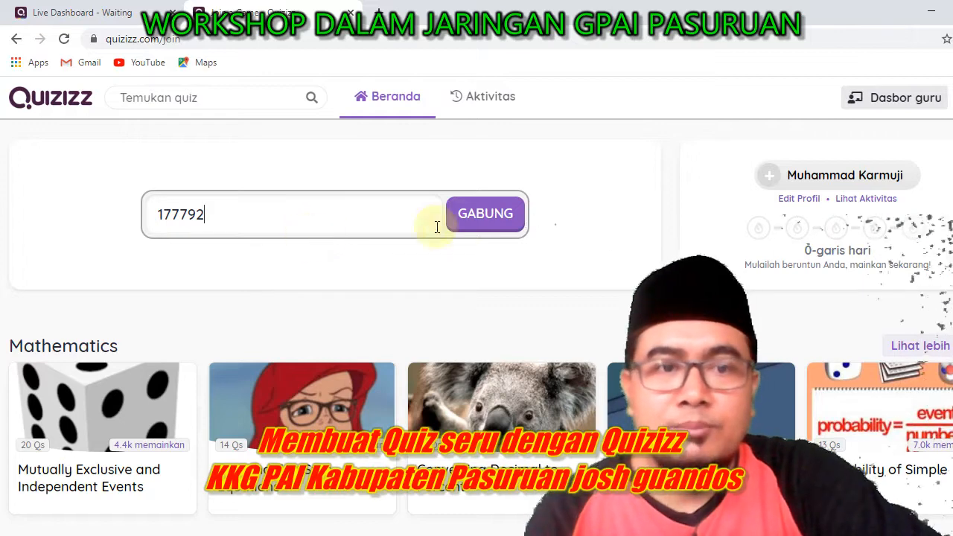
{"action": "left_click", "coordinate": [497, 223]}
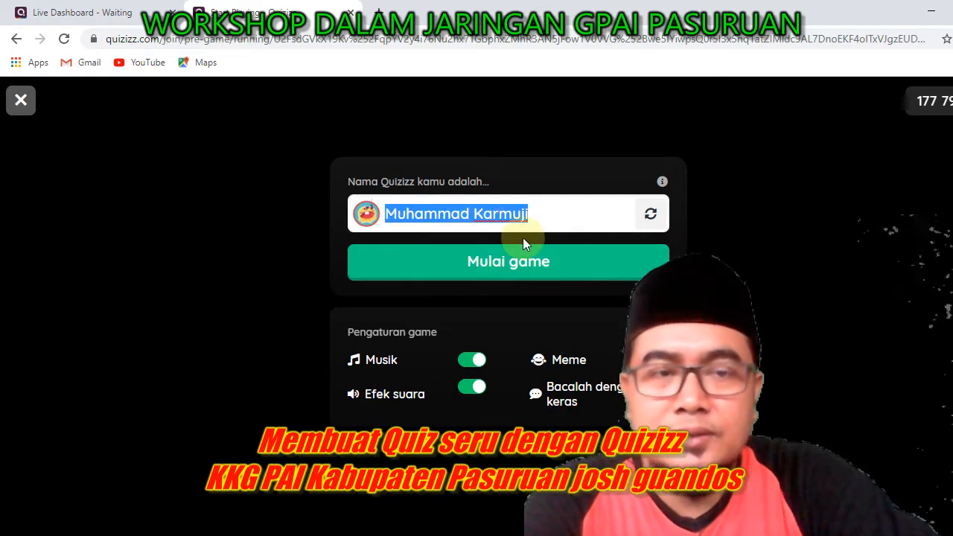
Step: Append 17 to the participant's displayed name and enter the game's waiting lobby
{"action": "left_click", "coordinate": [582, 215]}
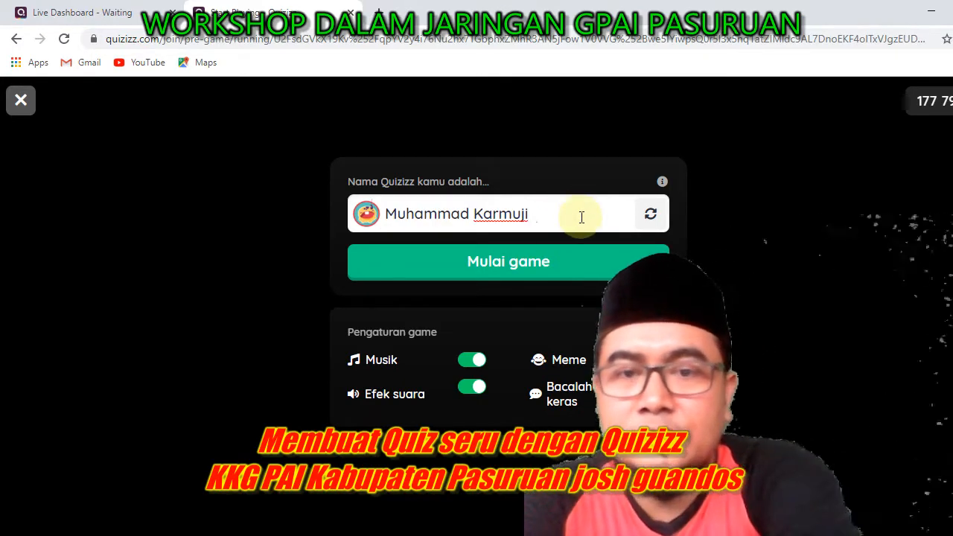
{"action": "type", "text": "17"}
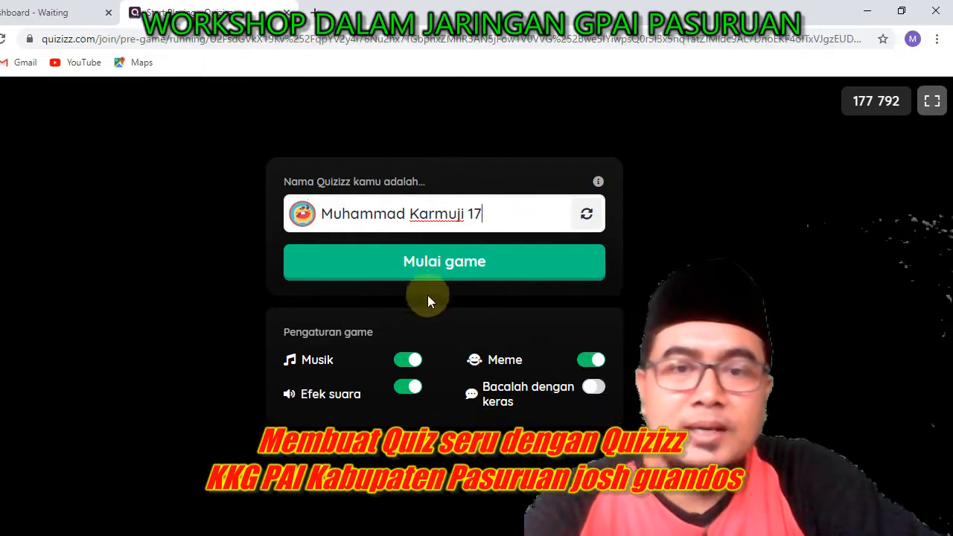
{"action": "left_click", "coordinate": [508, 275]}
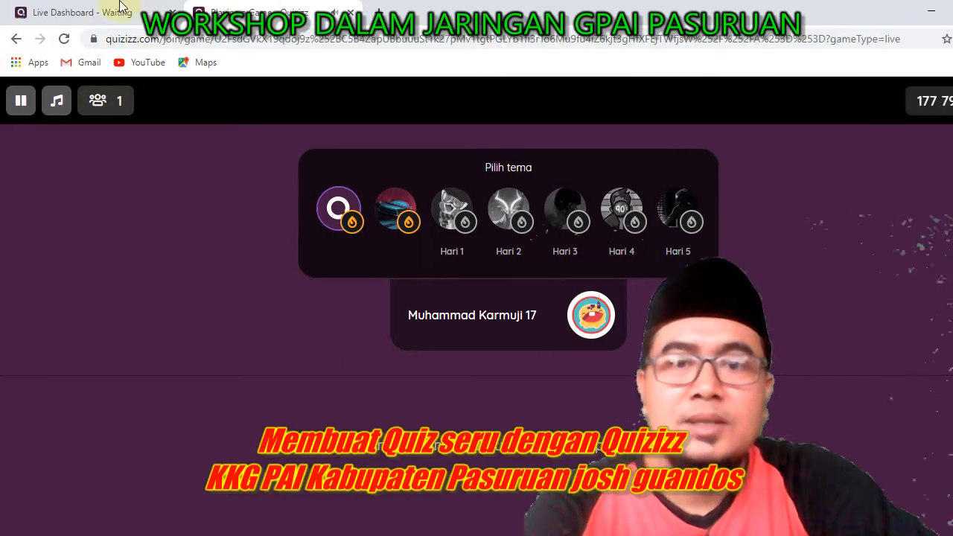
Step: Return to the host's live dashboard and start the game for the joined participant
{"action": "left_click", "coordinate": [85, 12]}
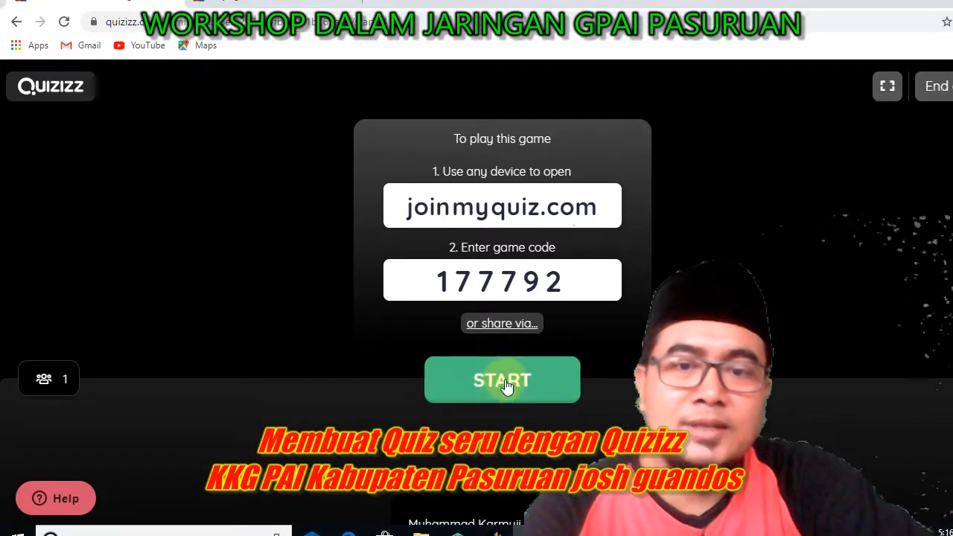
{"action": "left_click", "coordinate": [504, 382]}
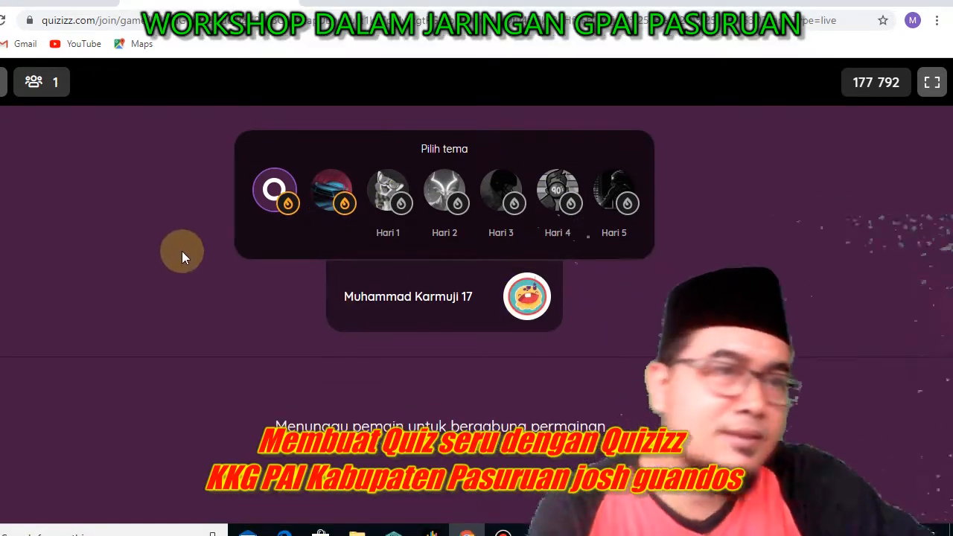
{"action": "left_click", "coordinate": [22, 2]}
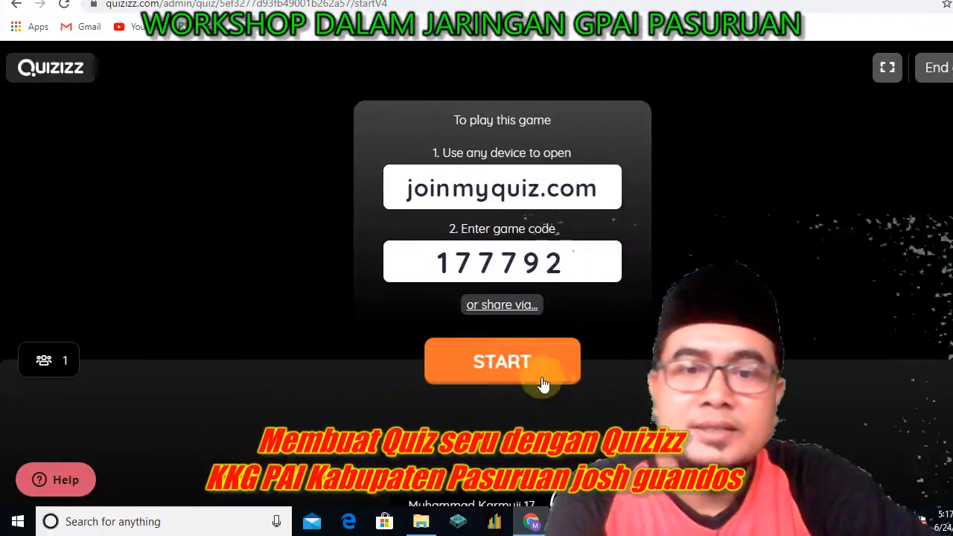
{"action": "left_click", "coordinate": [517, 371]}
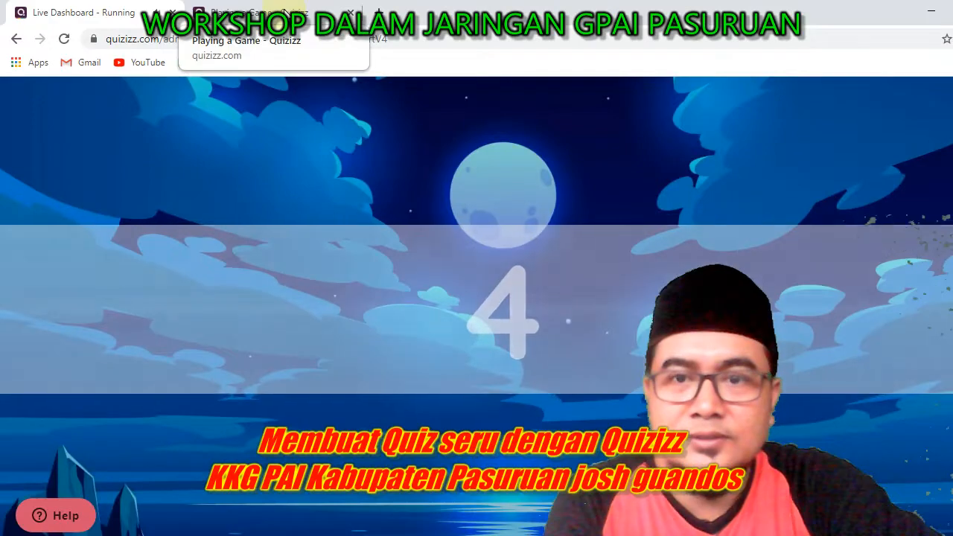
Step: In the participant's game, answer the three questions in order with "طَيْرًا", "فَجَعَلَهُمْ كَعَصْفٍ مَّأْكُوْلٍ" and "وَّاَرْسَلَ عَلَيْهِمْ طَيْرًا اَبَابِيْلَ"
{"action": "left_click", "coordinate": [285, 9]}
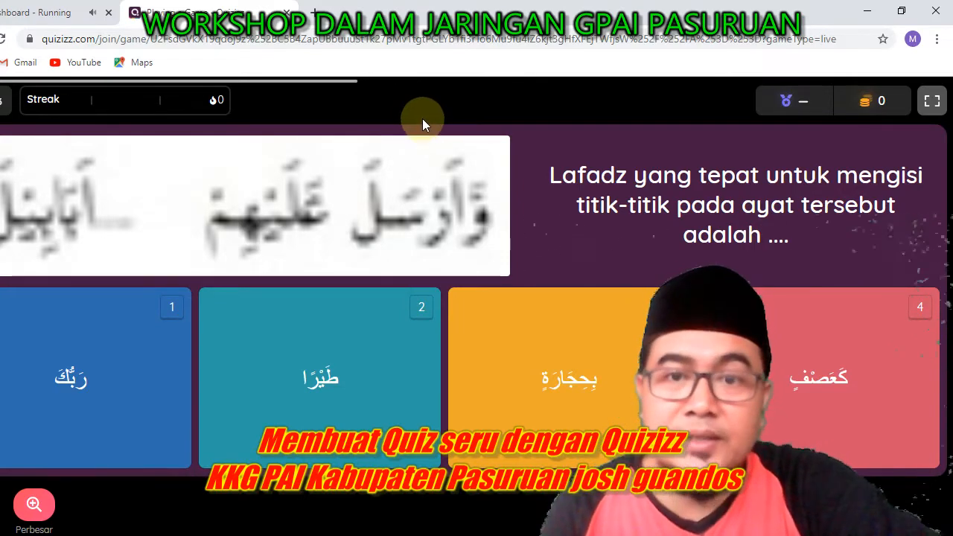
{"action": "left_click", "coordinate": [361, 358]}
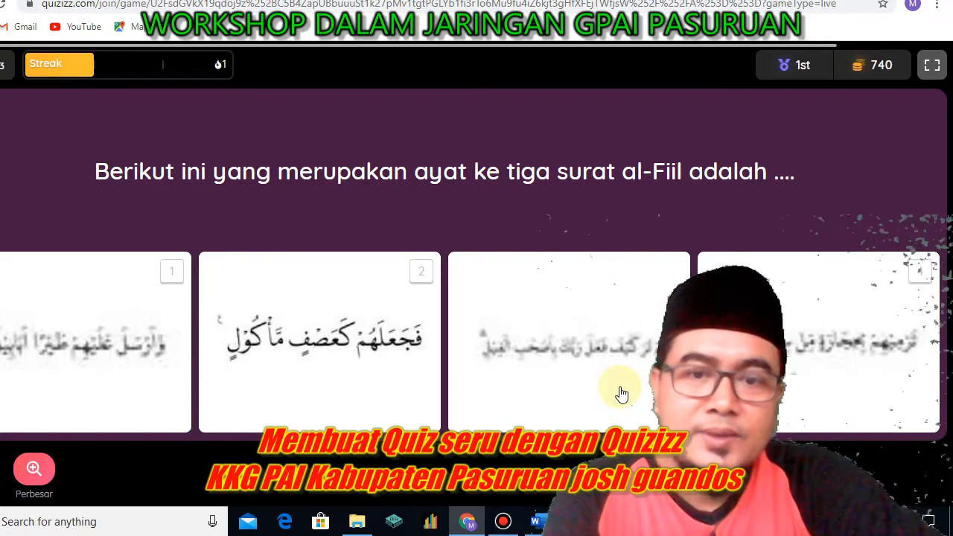
{"action": "left_click", "coordinate": [350, 322]}
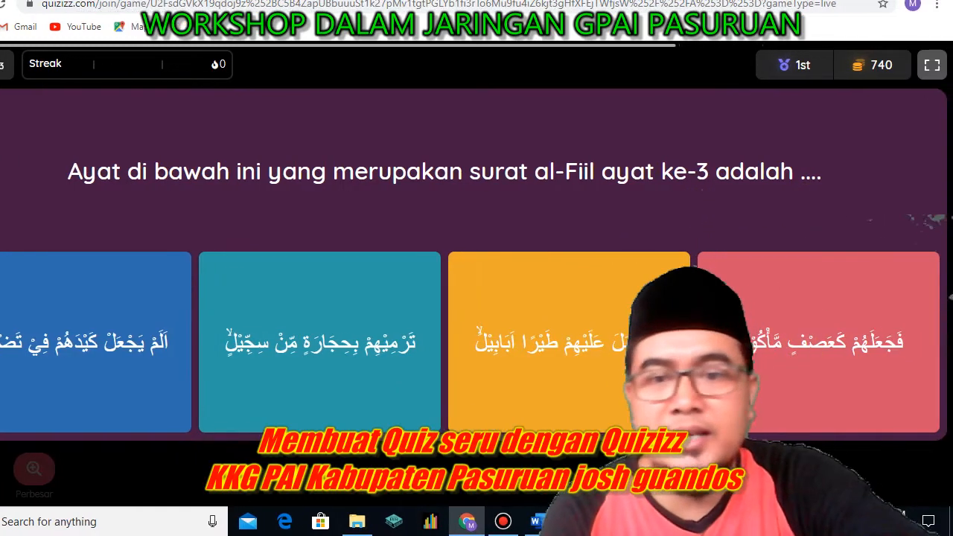
{"action": "left_click", "coordinate": [578, 358]}
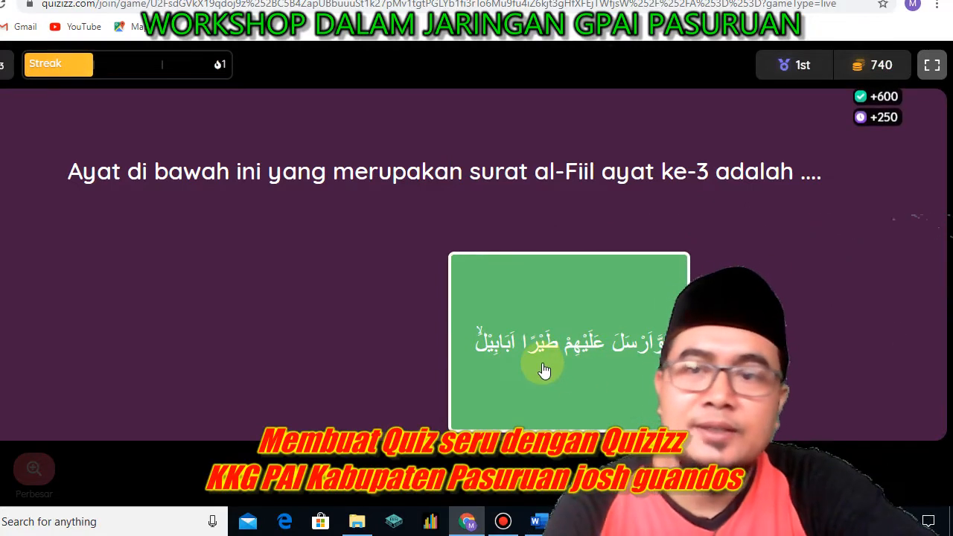